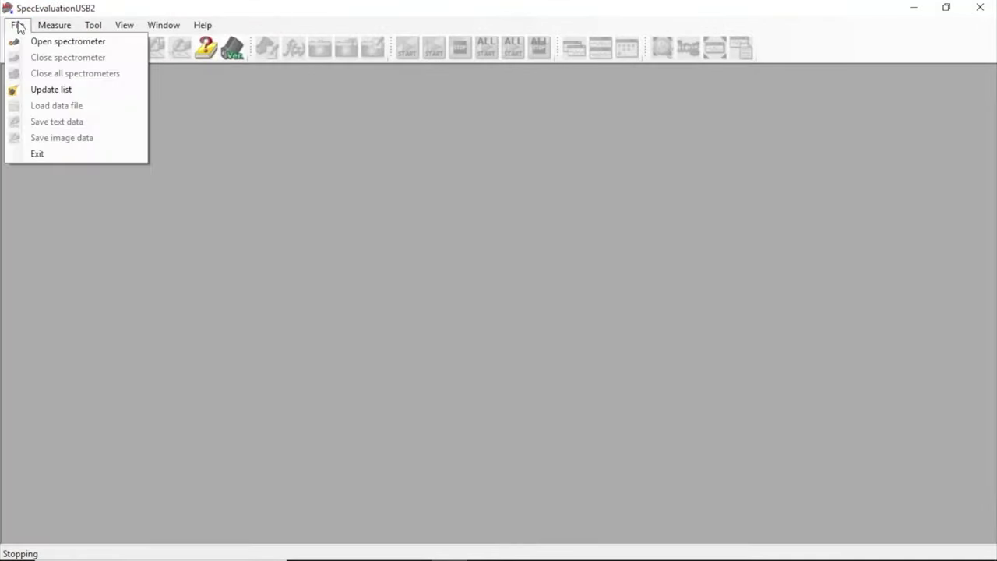
- Connect to spectrometer M2185182, keeping Wavelength as the X-axis
{"action": "left_click", "coordinate": [24, 45]}
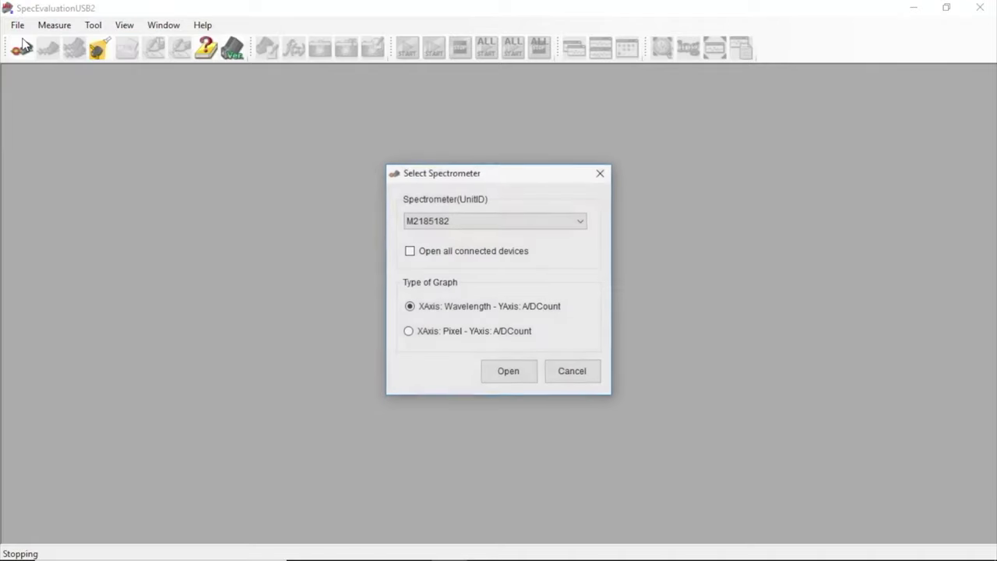
{"action": "left_click", "coordinate": [452, 221]}
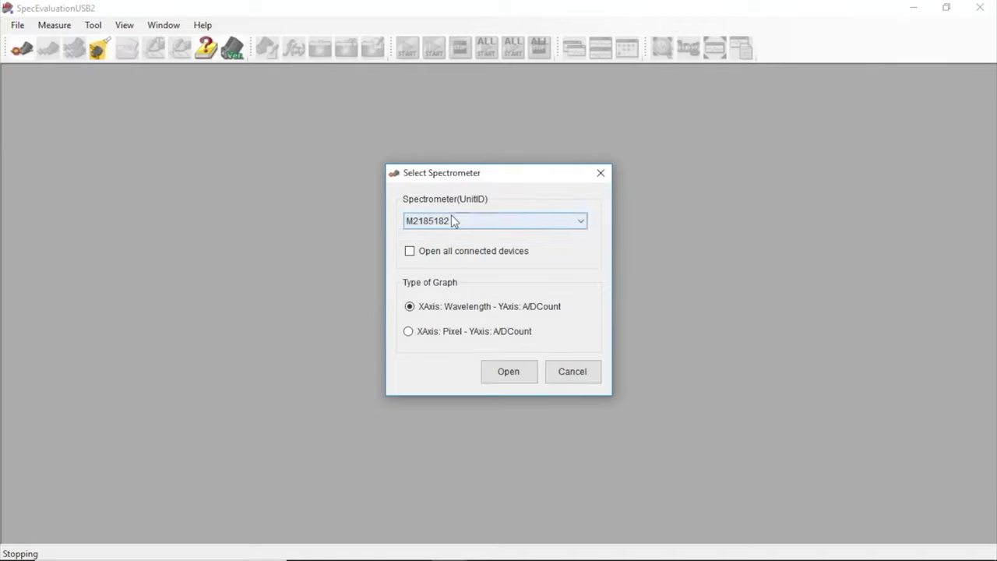
{"action": "left_click", "coordinate": [466, 224]}
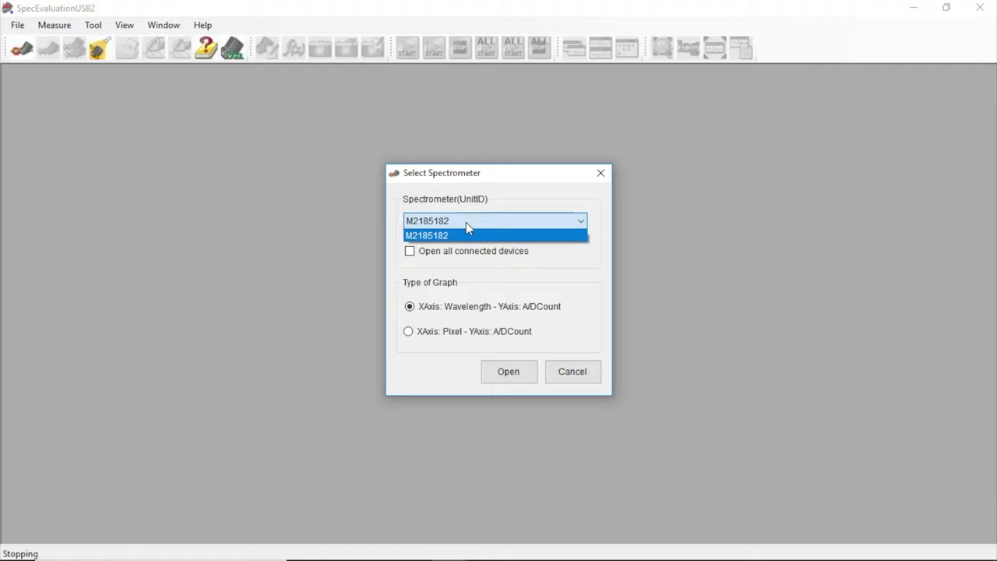
{"action": "left_click", "coordinate": [466, 223]}
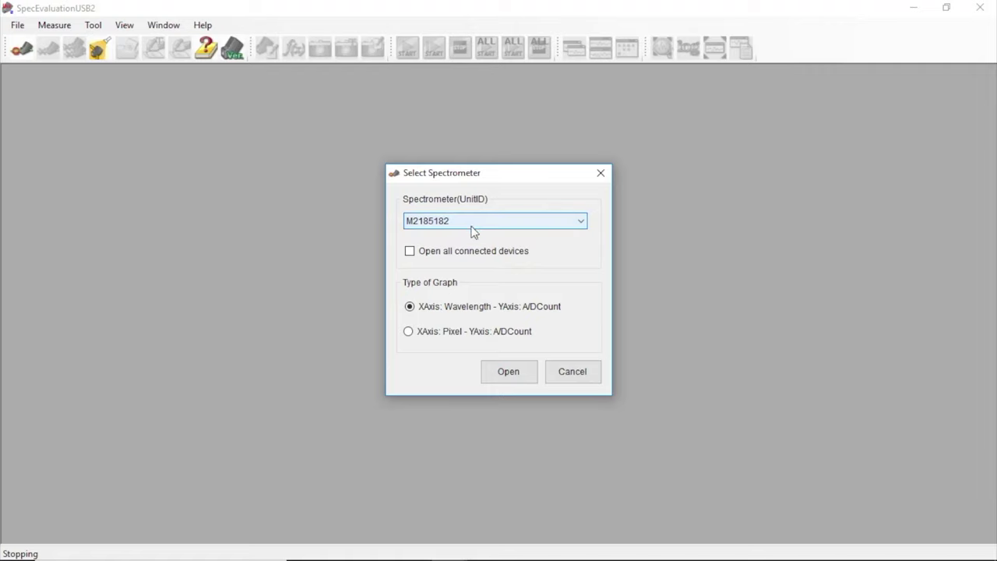
{"action": "left_click", "coordinate": [521, 371]}
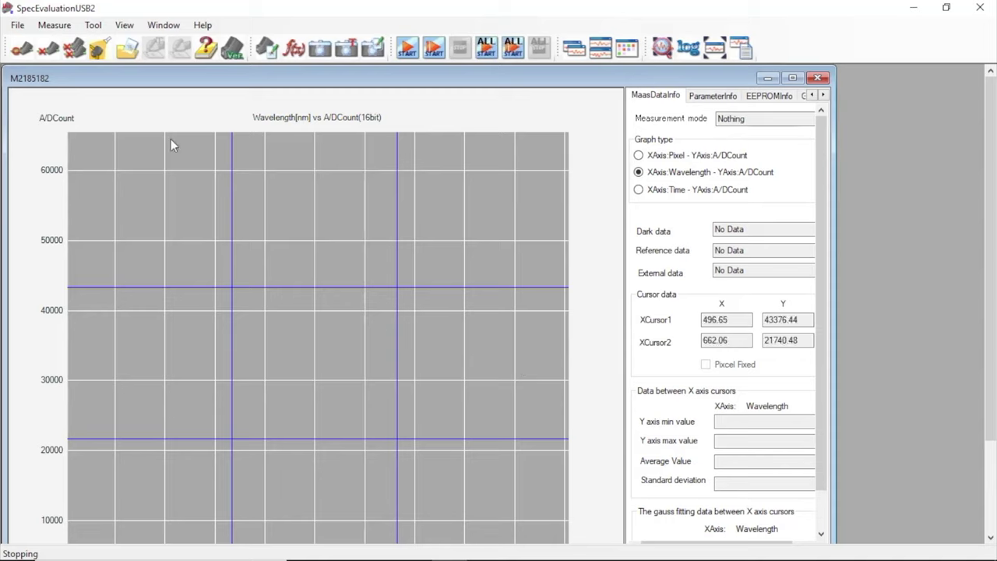
{"action": "left_click", "coordinate": [95, 25]}
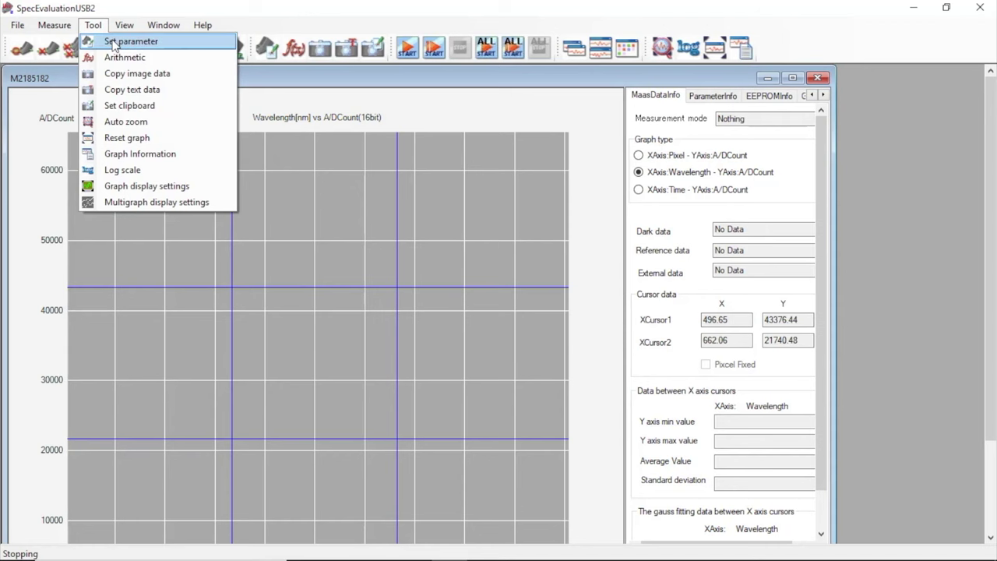
{"action": "left_click", "coordinate": [101, 42]}
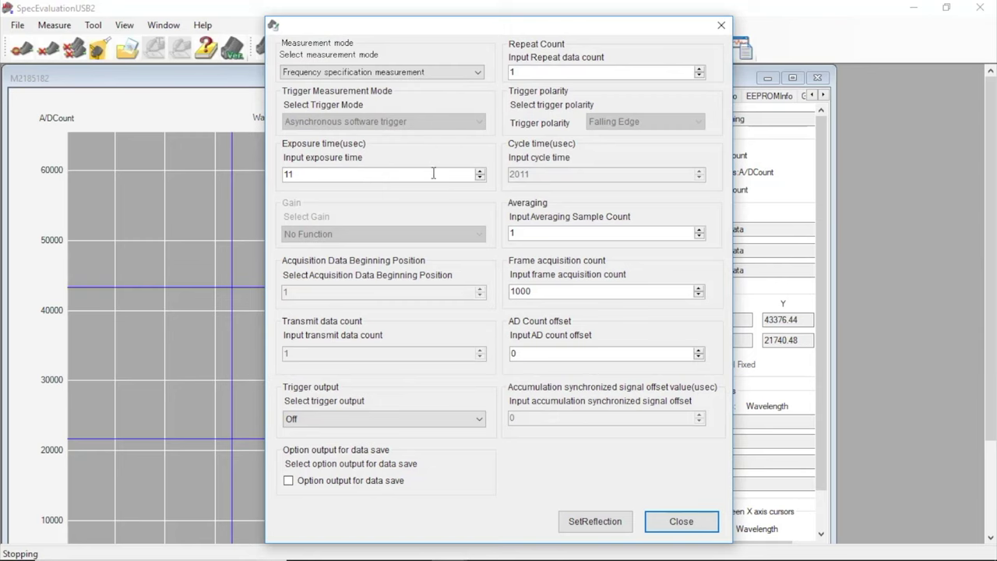
{"action": "left_click_drag", "start_coordinate": [402, 174], "coordinate": [279, 170]}
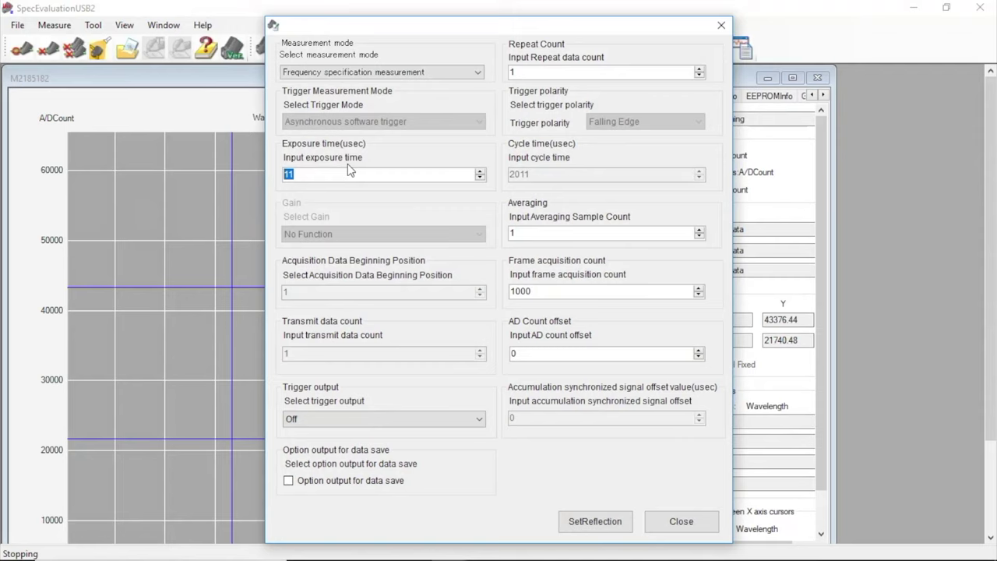
{"action": "left_click", "coordinate": [618, 527]}
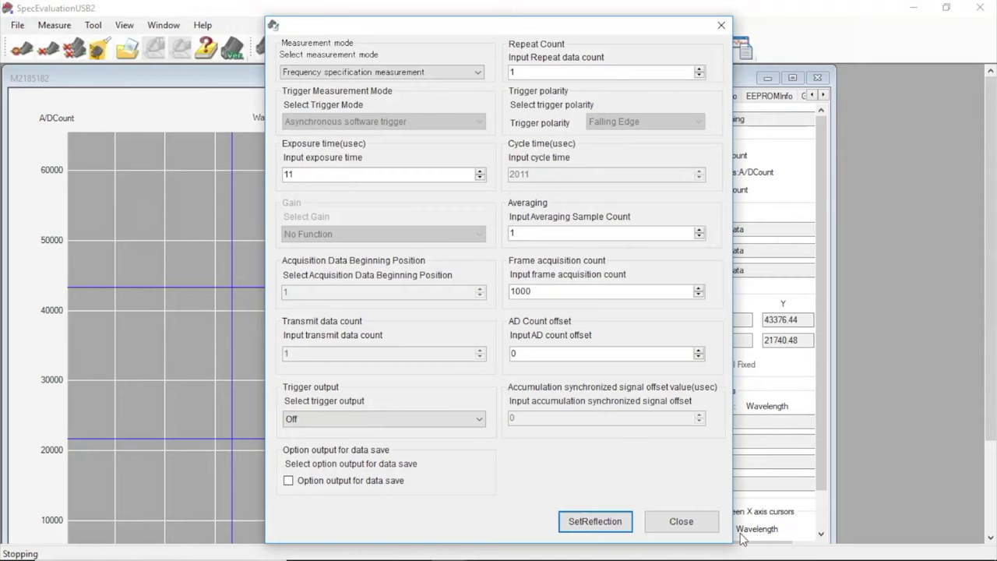
{"action": "left_click", "coordinate": [710, 528]}
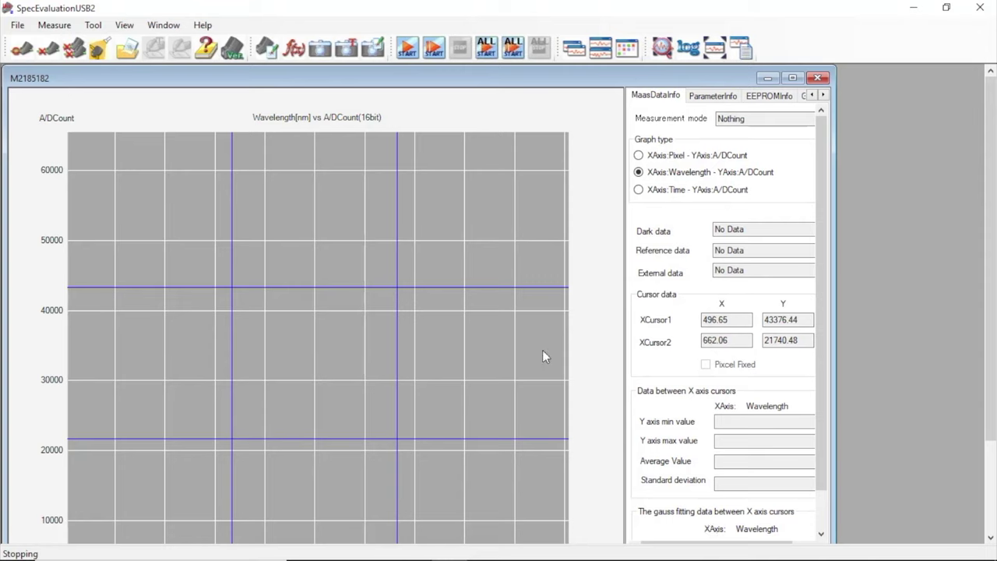
- Run live monitoring with the graph maximized, then stop it on a flat baseline
{"action": "left_click", "coordinate": [408, 51]}
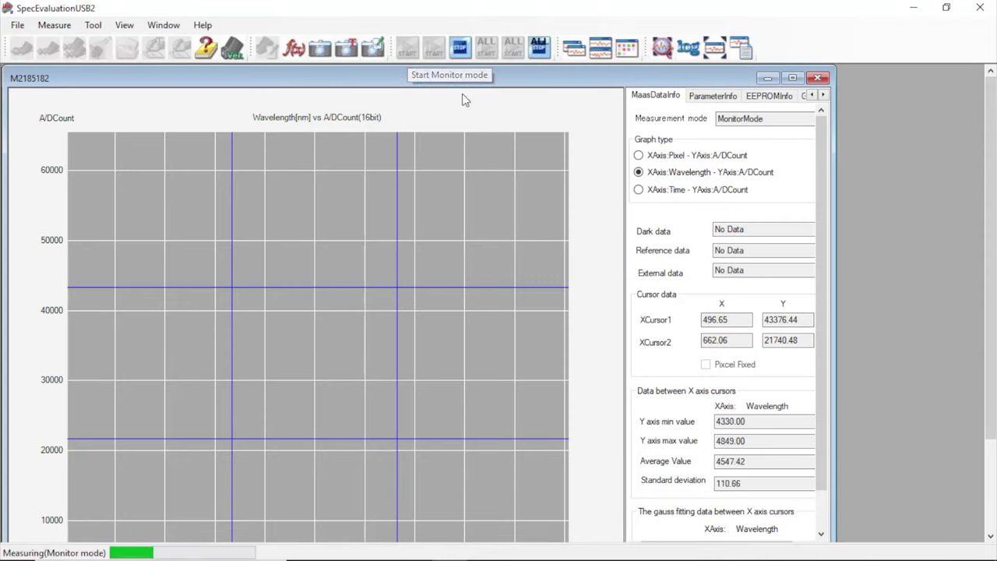
{"action": "left_click", "coordinate": [792, 78]}
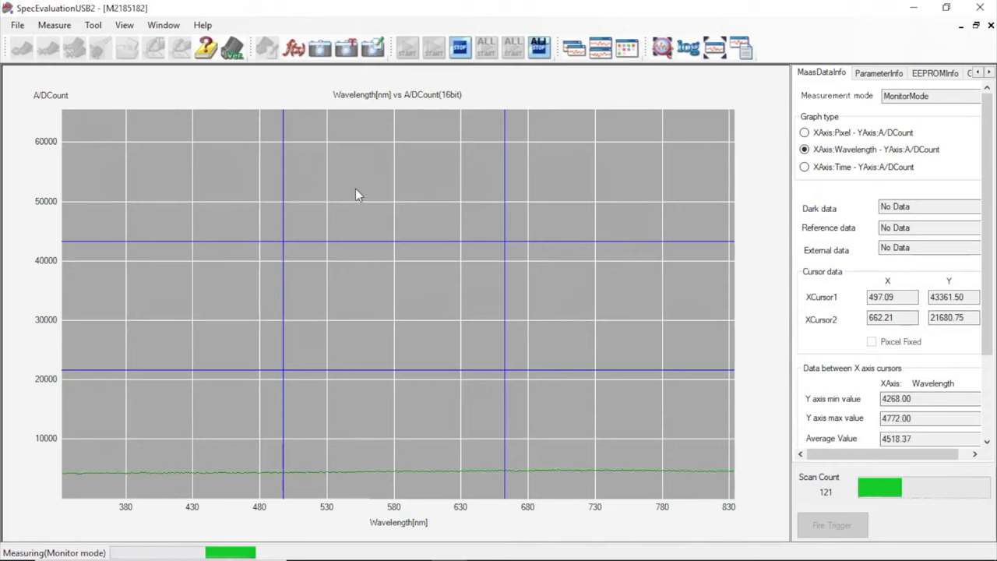
{"action": "left_click", "coordinate": [460, 48]}
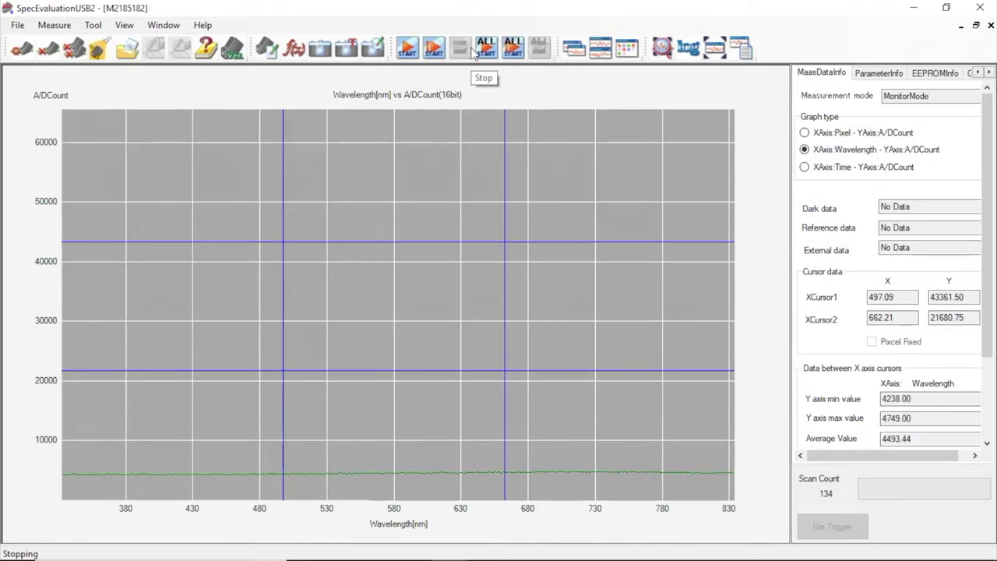
- Set the exposure time to 1300 µs and apply it to the spectrometer
{"action": "left_click", "coordinate": [93, 25]}
{"action": "left_click", "coordinate": [102, 38]}
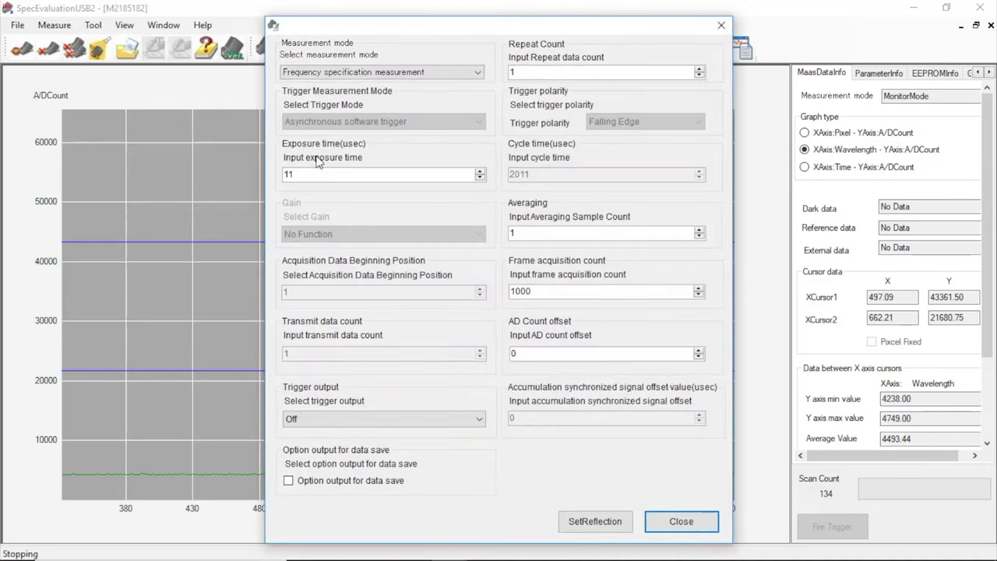
{"action": "left_click", "coordinate": [327, 175]}
{"action": "left_click_drag", "start_coordinate": [326, 175], "coordinate": [269, 184]}
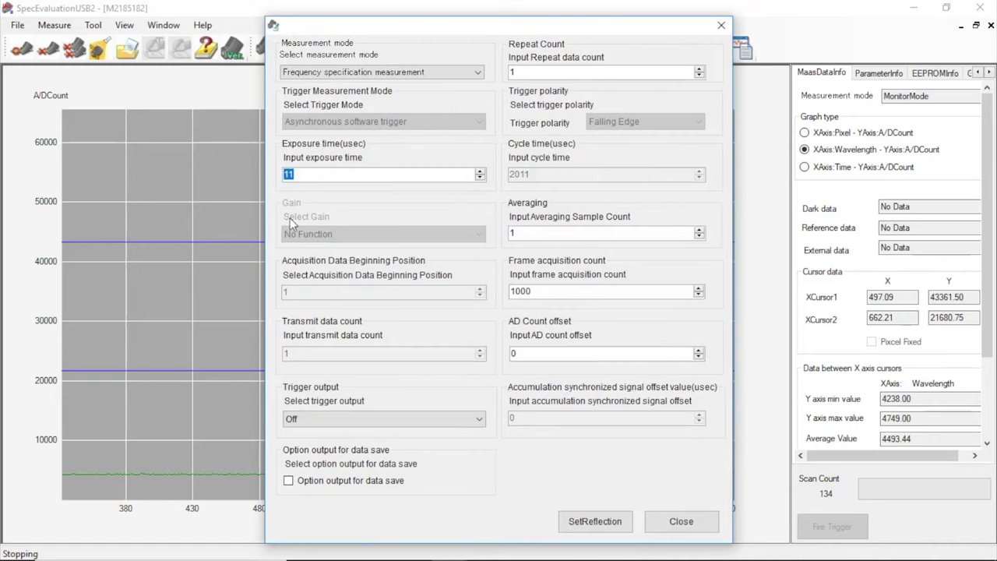
{"action": "type", "text": "1300"}
{"action": "left_click", "coordinate": [576, 520]}
{"action": "left_click", "coordinate": [675, 522]}
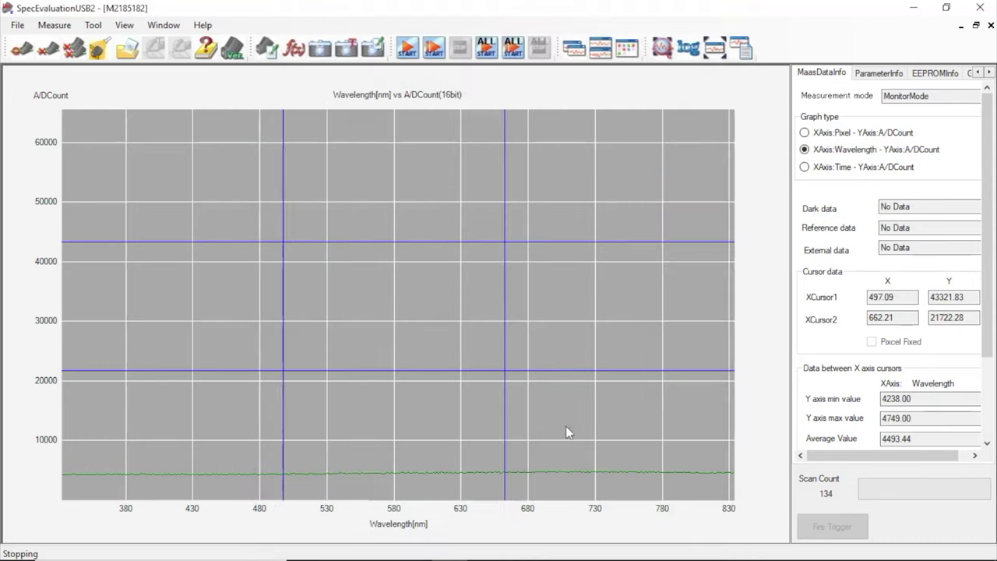
- Monitor the lamp spectrum until it peaks near 700 nm at about 59,000 counts, then stop
{"action": "left_click", "coordinate": [409, 53]}
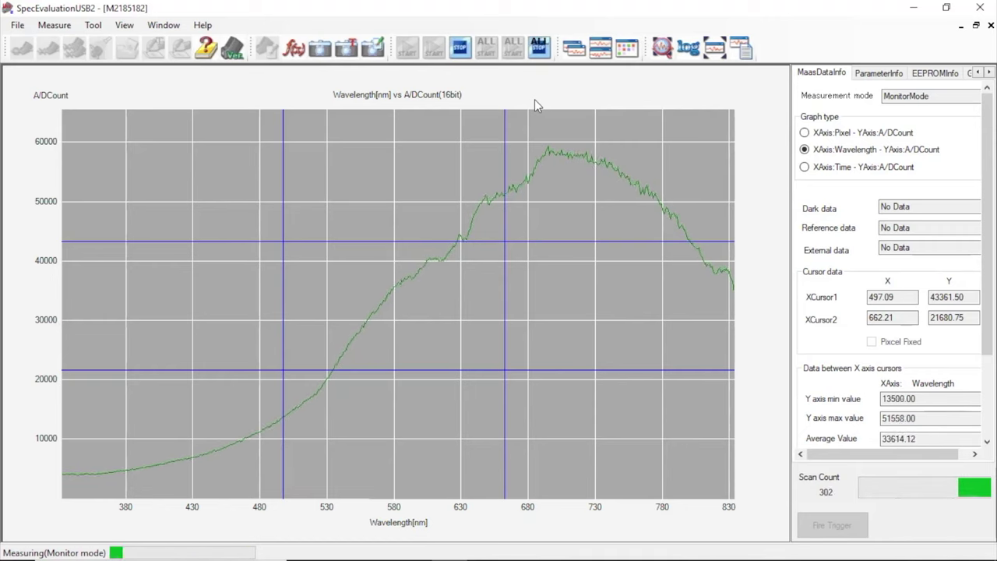
{"action": "left_click", "coordinate": [461, 48]}
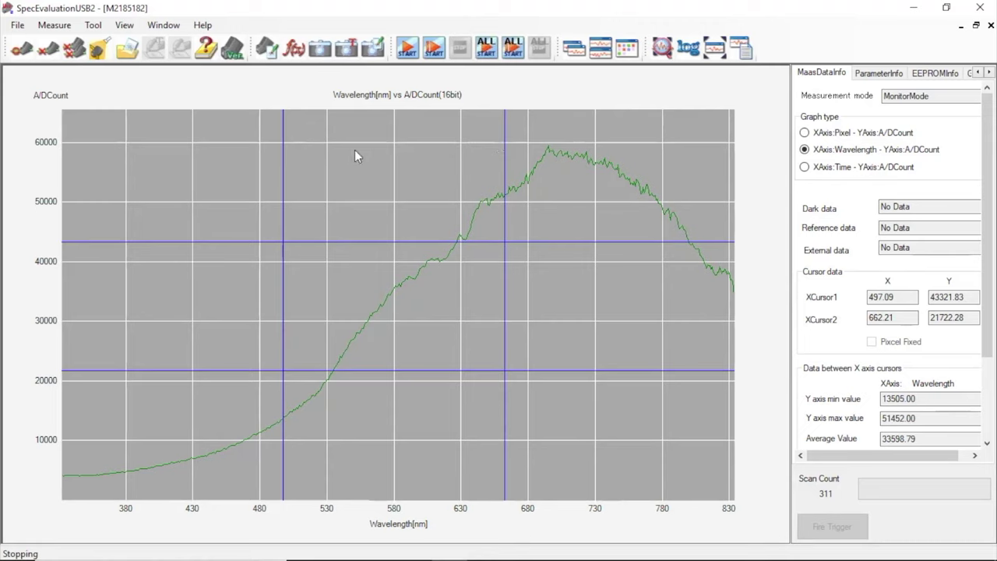
{"action": "left_click", "coordinate": [92, 25]}
- Set the input averaging sample count to 100 and apply it, leaving exposure at 1300 µs
{"action": "left_click", "coordinate": [106, 43]}
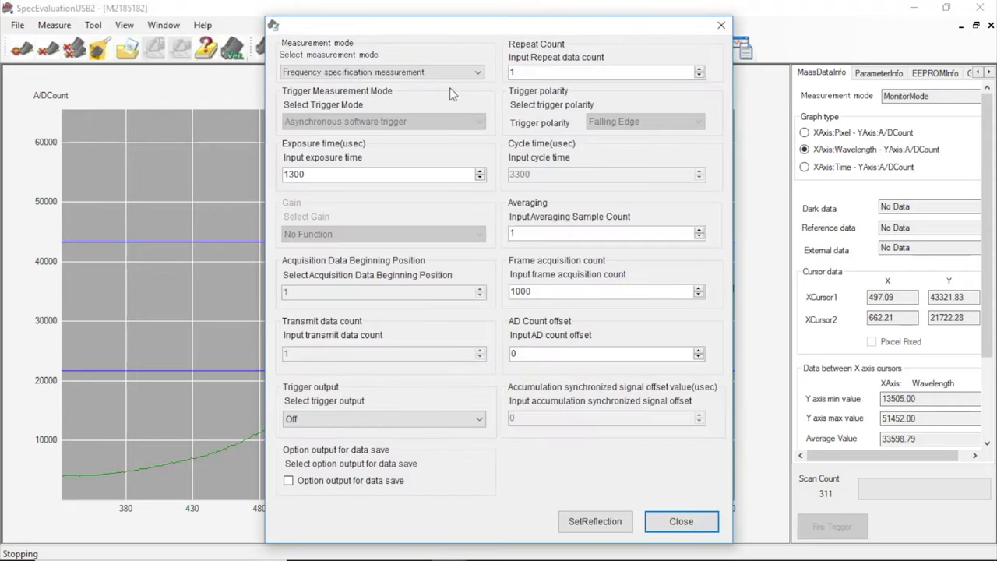
{"action": "double_click", "coordinate": [521, 71]}
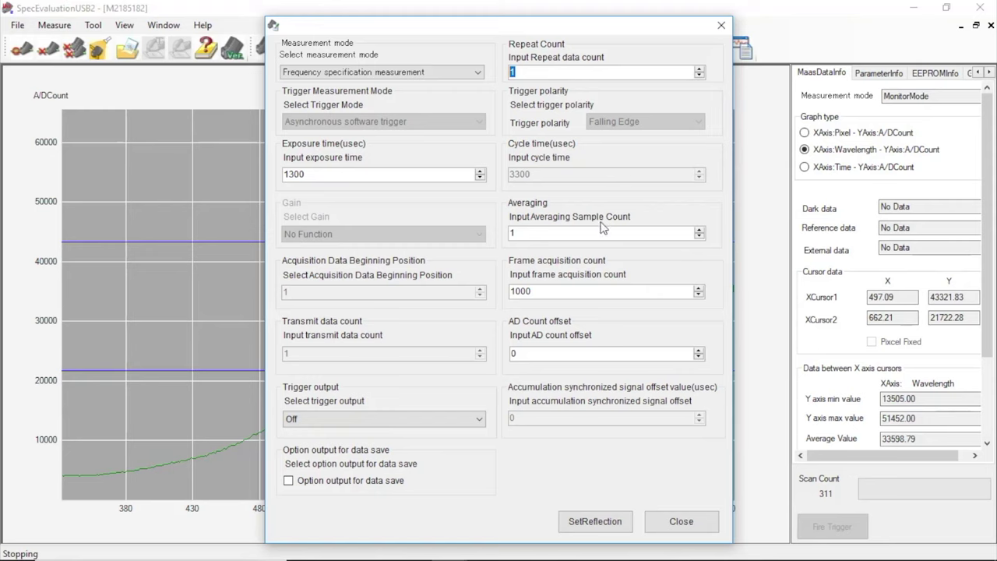
{"action": "double_click", "coordinate": [571, 234]}
{"action": "type", "text": "100"}
{"action": "left_click", "coordinate": [595, 522]}
{"action": "left_click", "coordinate": [681, 521]}
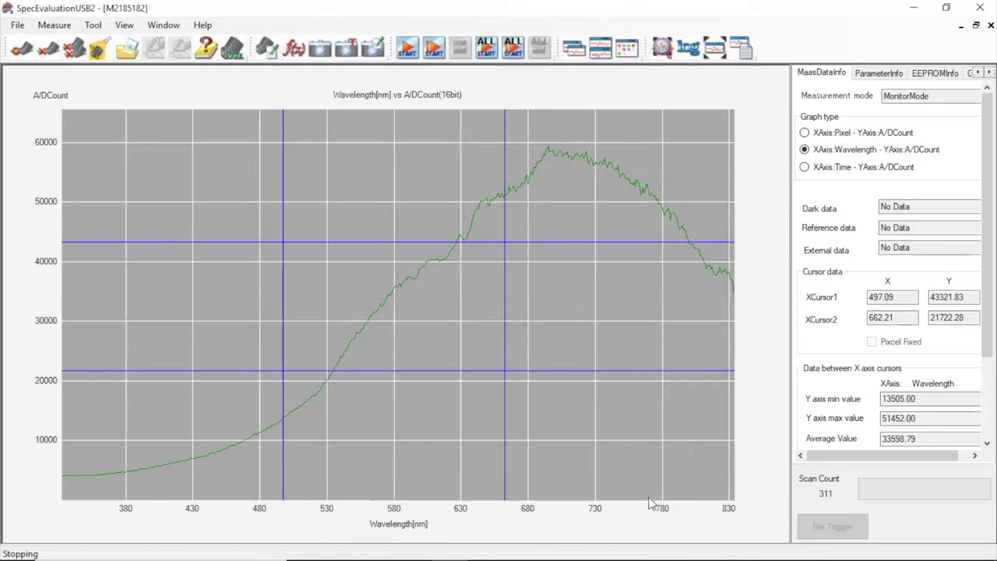
- Take a single dark measurement averaging about 4,015 counts, then bring up the Arithmetic settings
{"action": "left_click", "coordinate": [434, 48]}
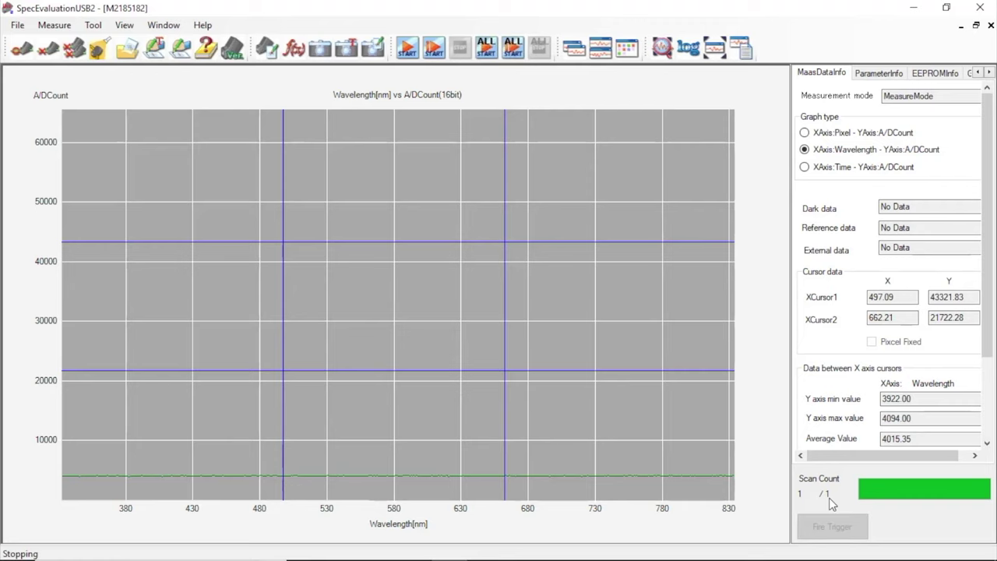
{"action": "left_click", "coordinate": [95, 25]}
{"action": "left_click", "coordinate": [127, 63]}
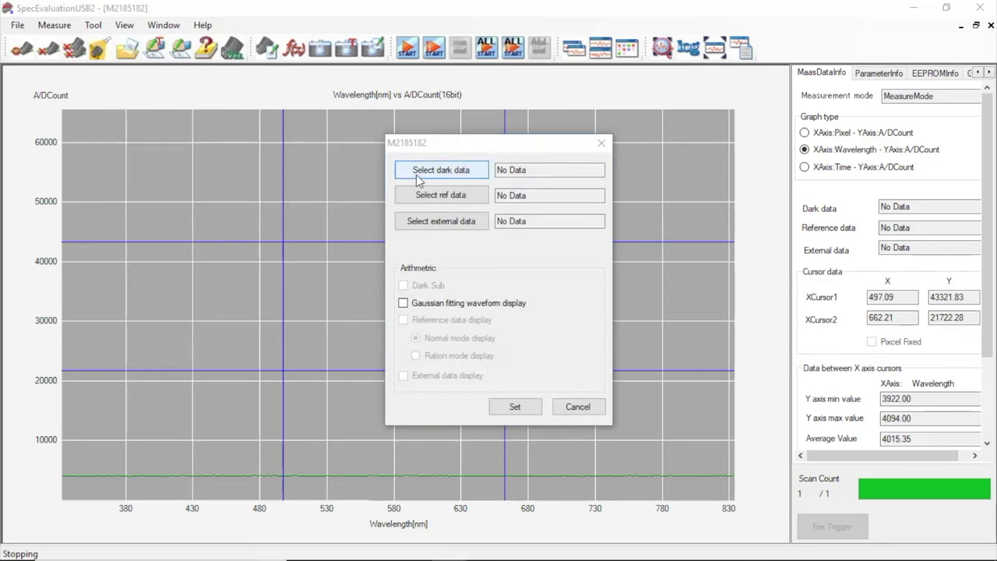
- Register the present measurement (11/19/2020 1:54 PM) as the dark data
{"action": "left_click", "coordinate": [419, 178]}
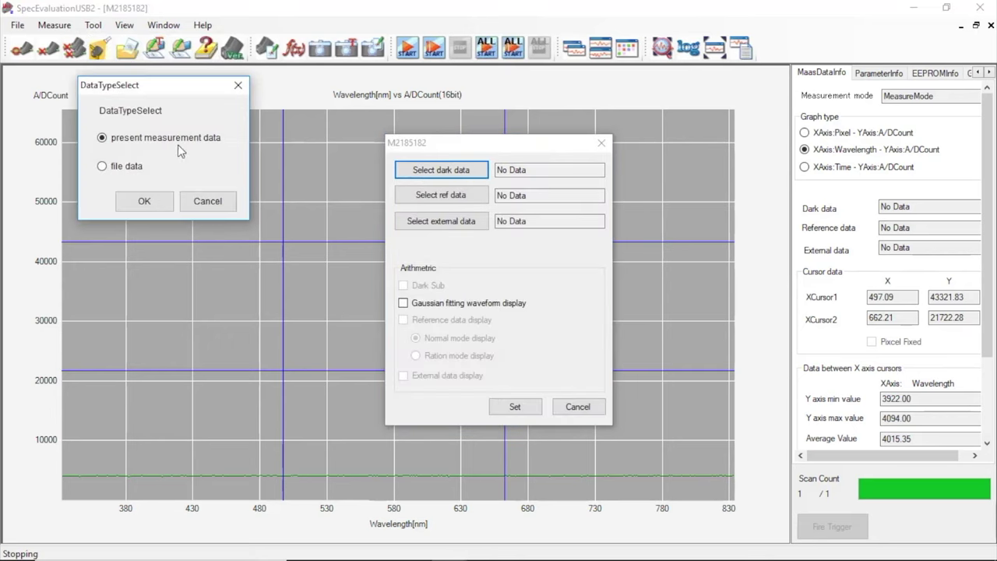
{"action": "left_click", "coordinate": [152, 204]}
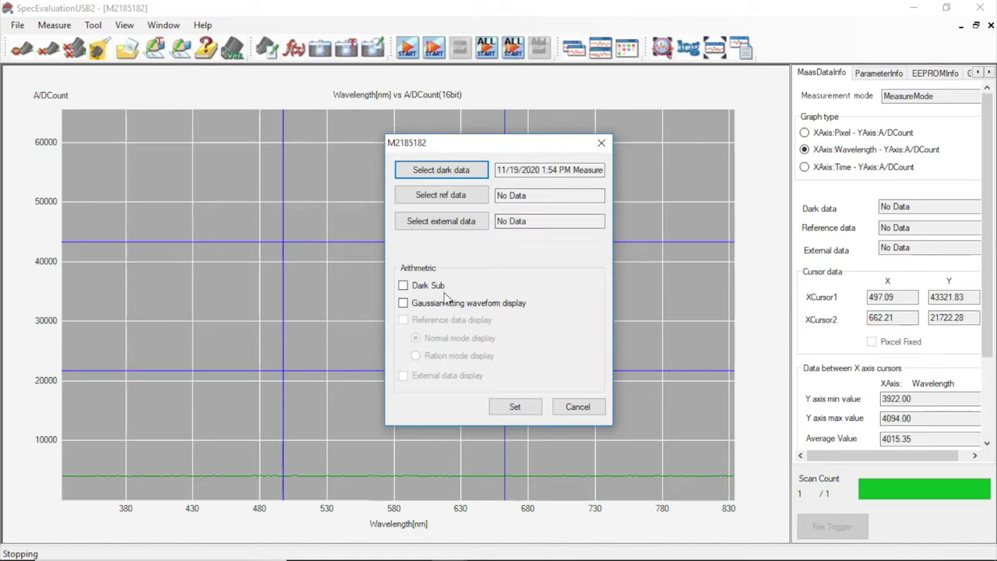
{"action": "left_click", "coordinate": [523, 407]}
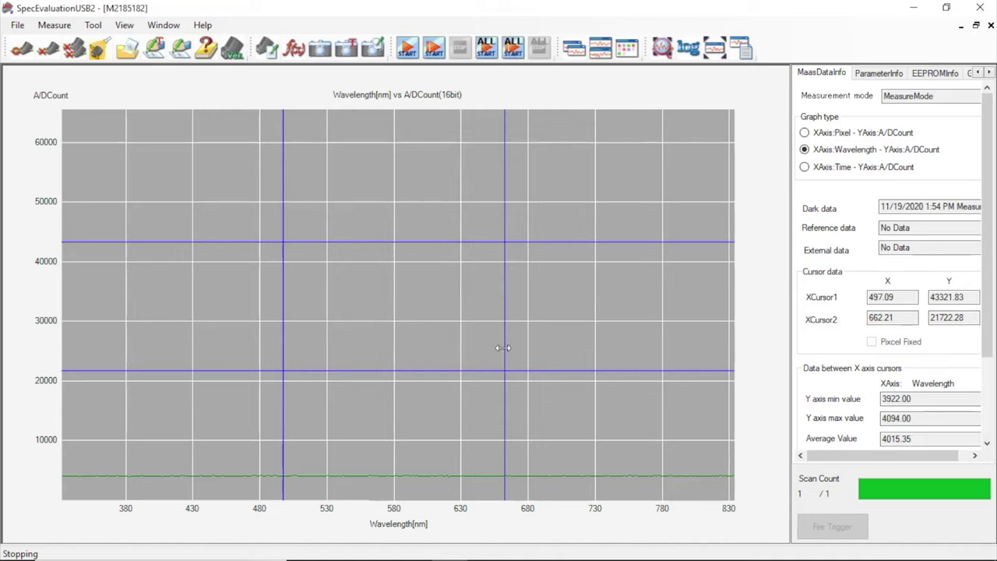
- Set the repeat data count to 100 and averaging sample count back to 1, and apply
{"action": "left_click", "coordinate": [93, 24]}
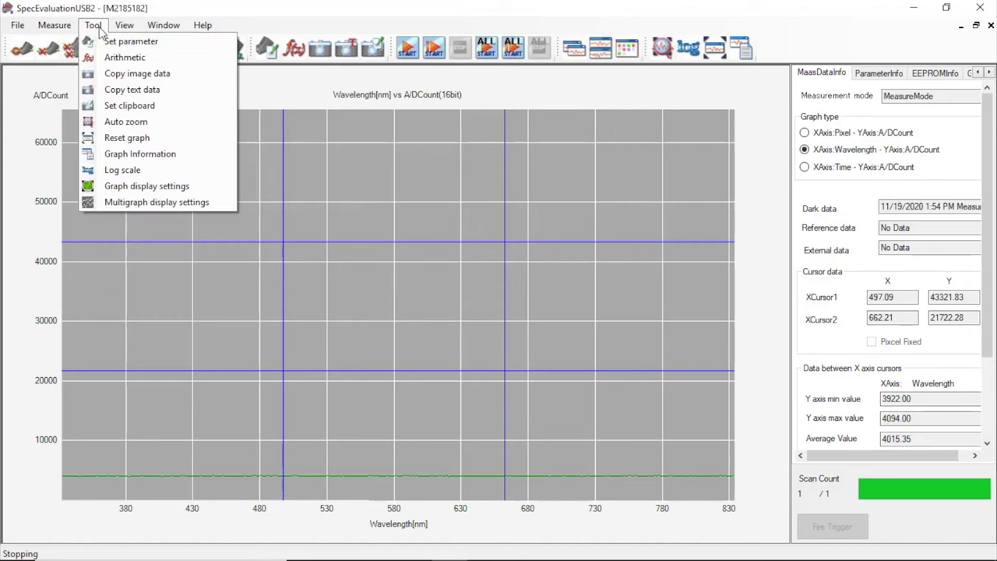
{"action": "left_click", "coordinate": [101, 41]}
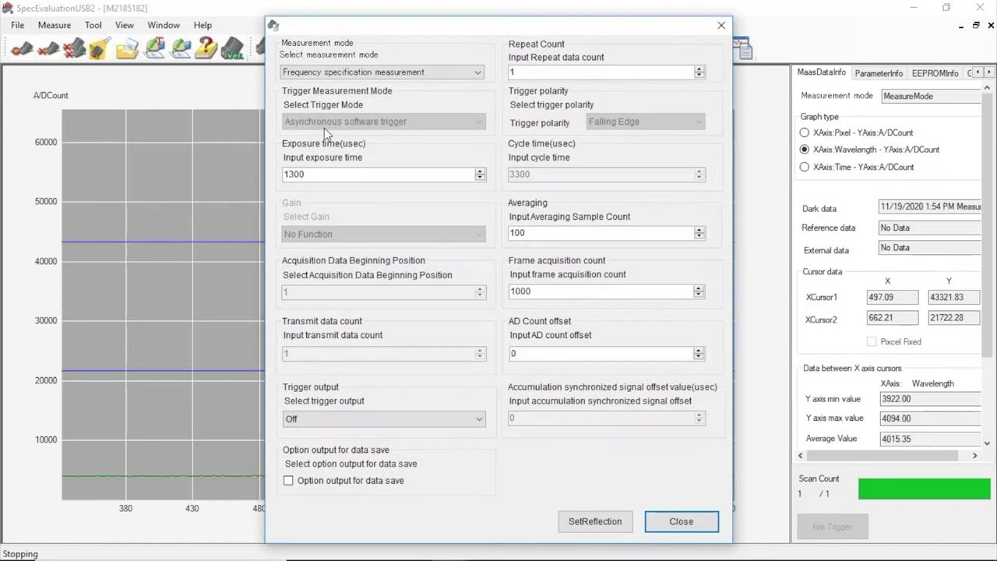
{"action": "double_click", "coordinate": [525, 72]}
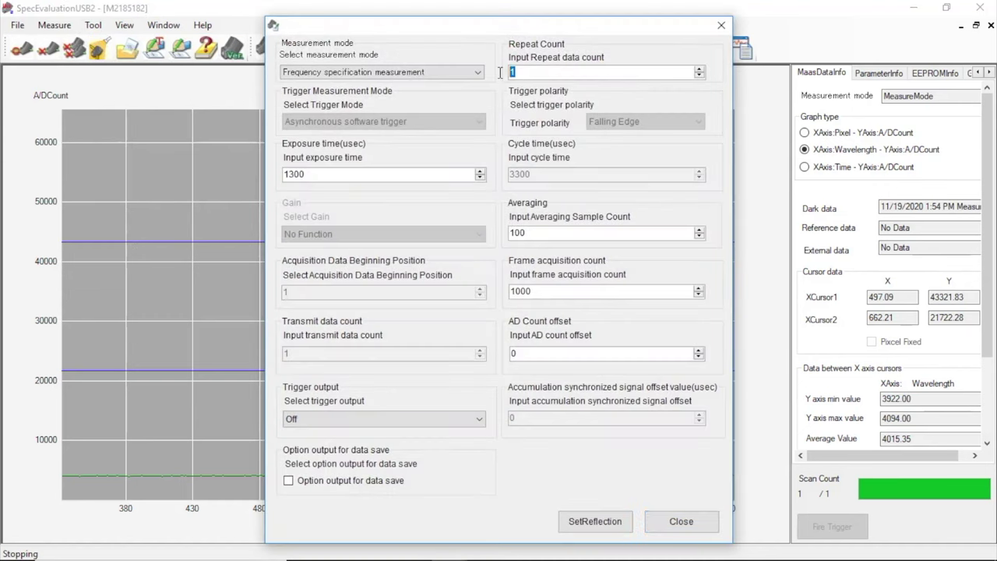
{"action": "type", "text": "100"}
{"action": "double_click", "coordinate": [548, 238]}
{"action": "type", "text": "1"}
{"action": "left_click", "coordinate": [594, 533]}
{"action": "left_click", "coordinate": [680, 524]}
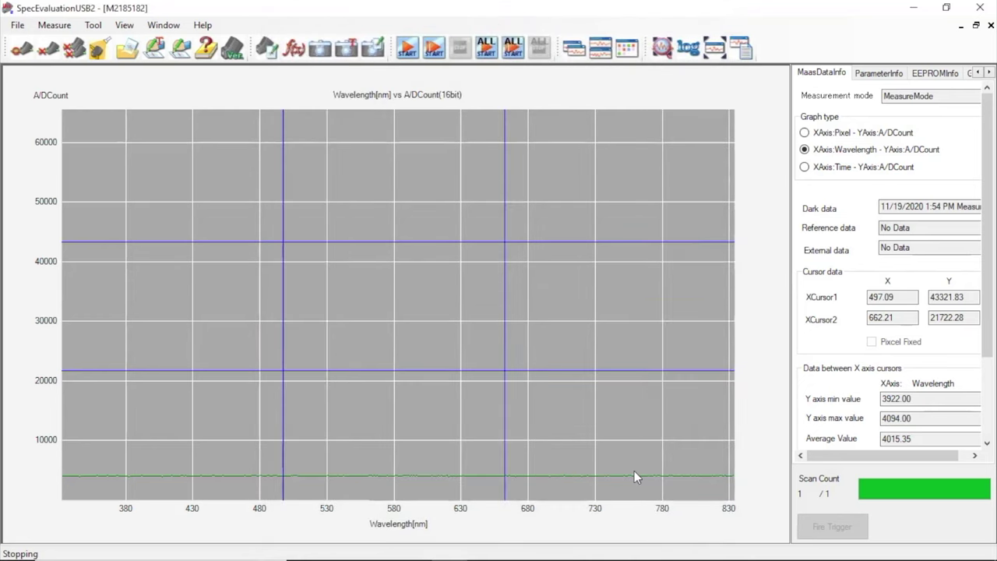
- Measure 100 repeated halogen spectra and go to save them as C13555MA_Test Results.csv
{"action": "left_click", "coordinate": [441, 50]}
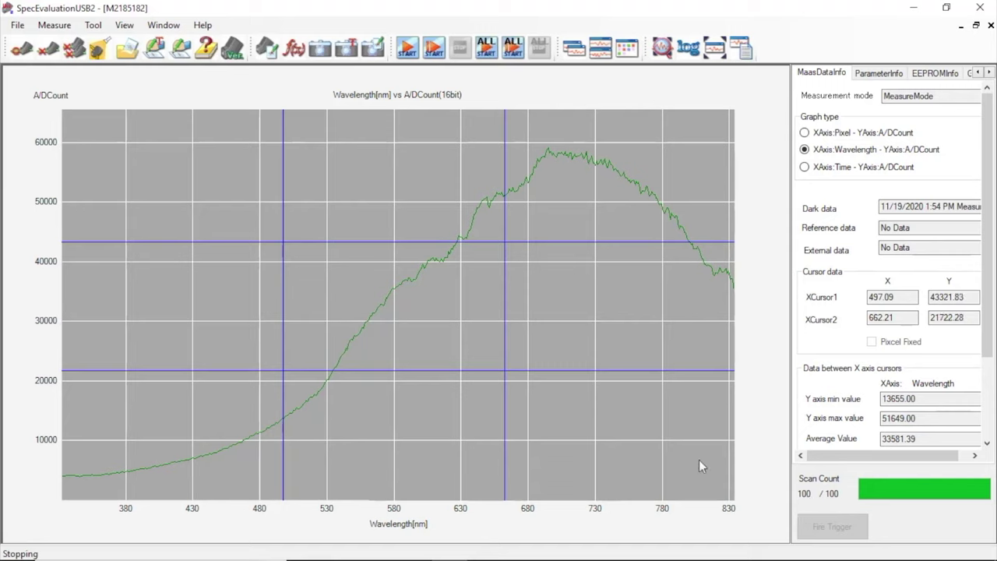
{"action": "left_click", "coordinate": [12, 28]}
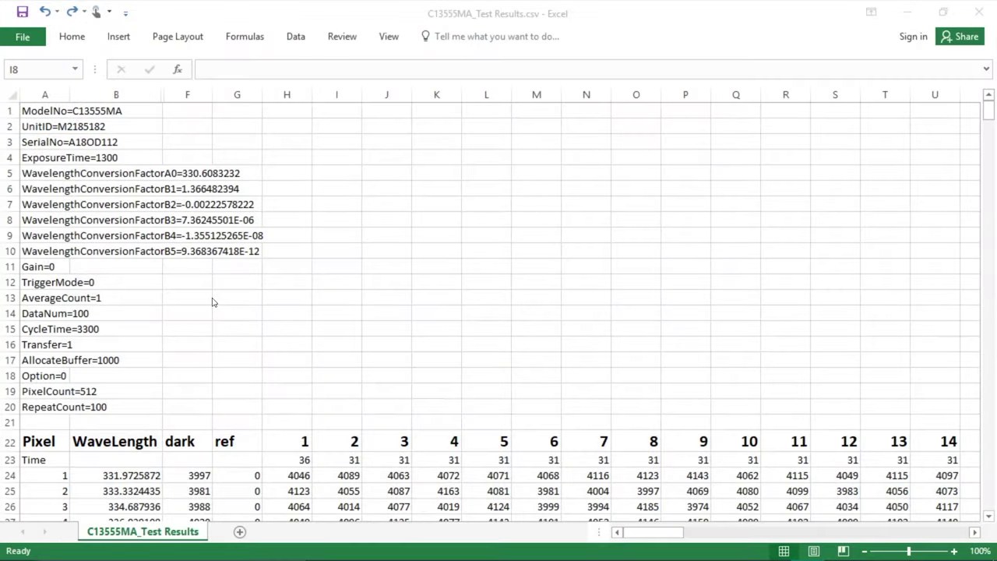
{"action": "left_click", "coordinate": [46, 112]}
{"action": "left_click_drag", "start_coordinate": [47, 112], "coordinate": [262, 252]}
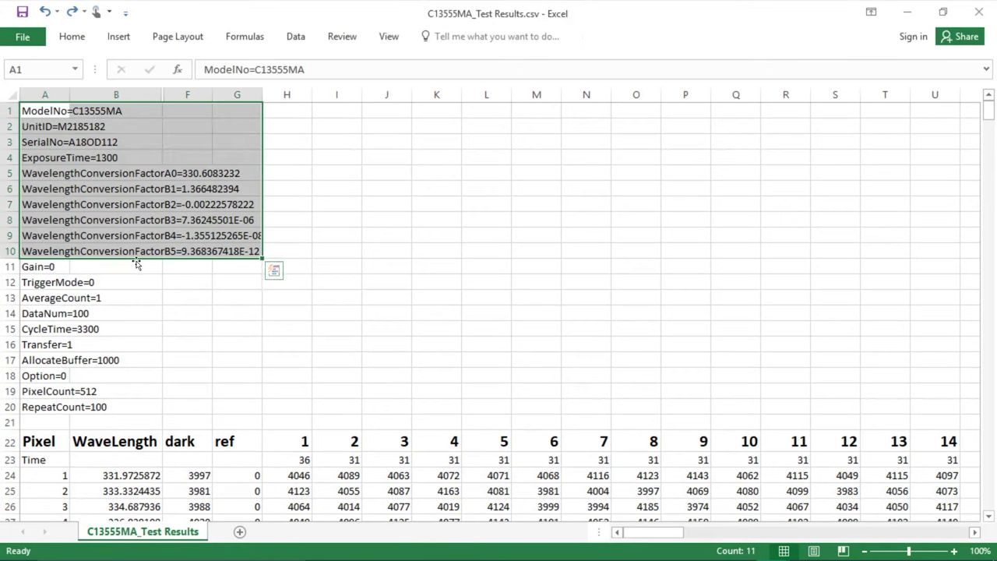
{"action": "left_click_drag", "start_coordinate": [42, 268], "coordinate": [115, 425]}
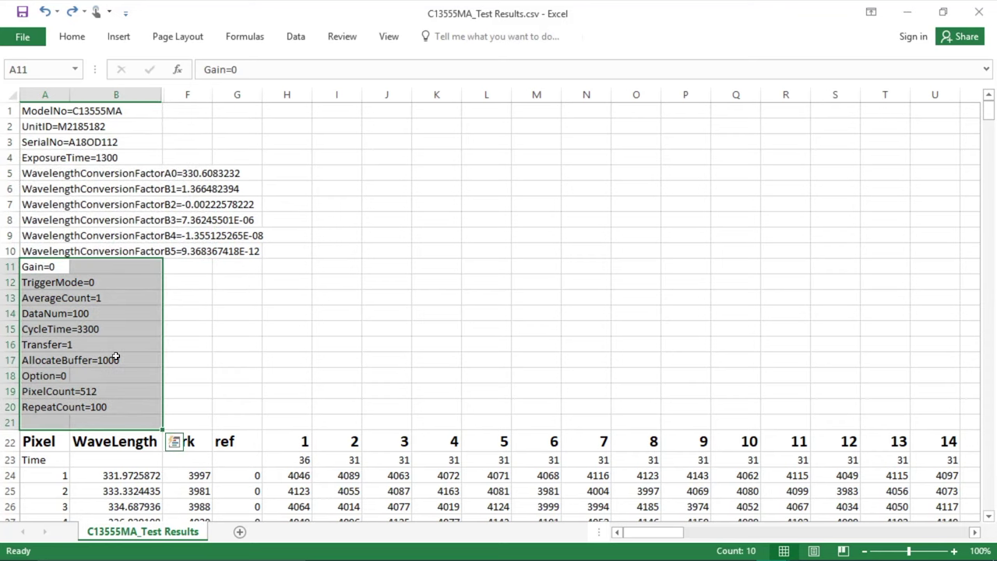
{"action": "scroll", "coordinate": [115, 358], "scroll_direction": "down", "scroll_amount": 5}
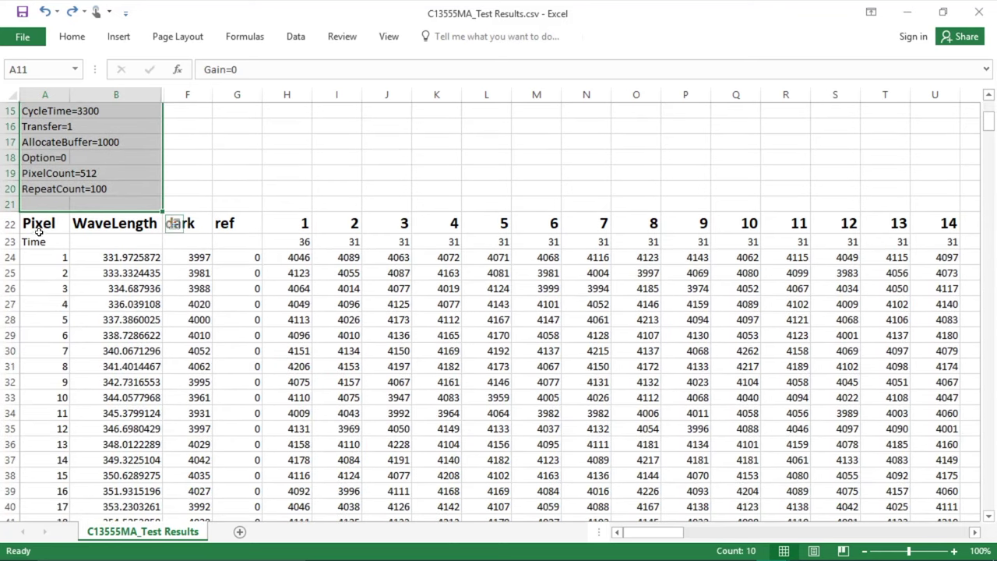
{"action": "left_click", "coordinate": [48, 223]}
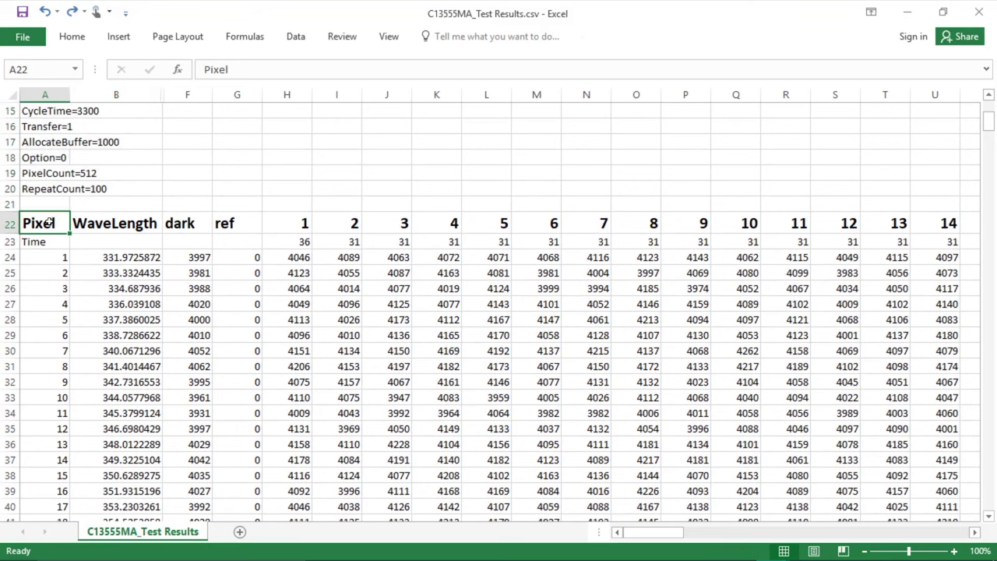
{"action": "key", "text": "Right"}
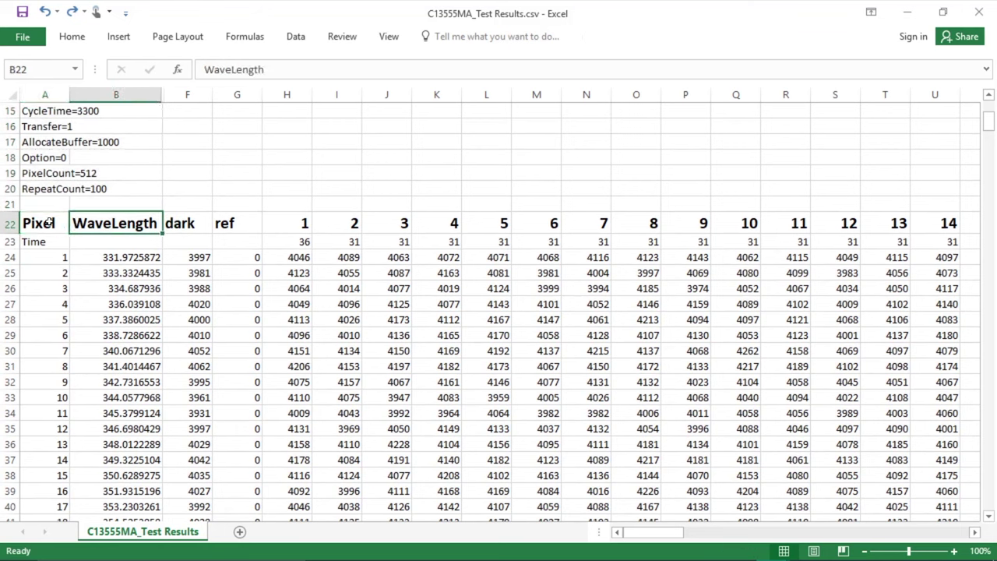
{"action": "key", "text": "Right"}
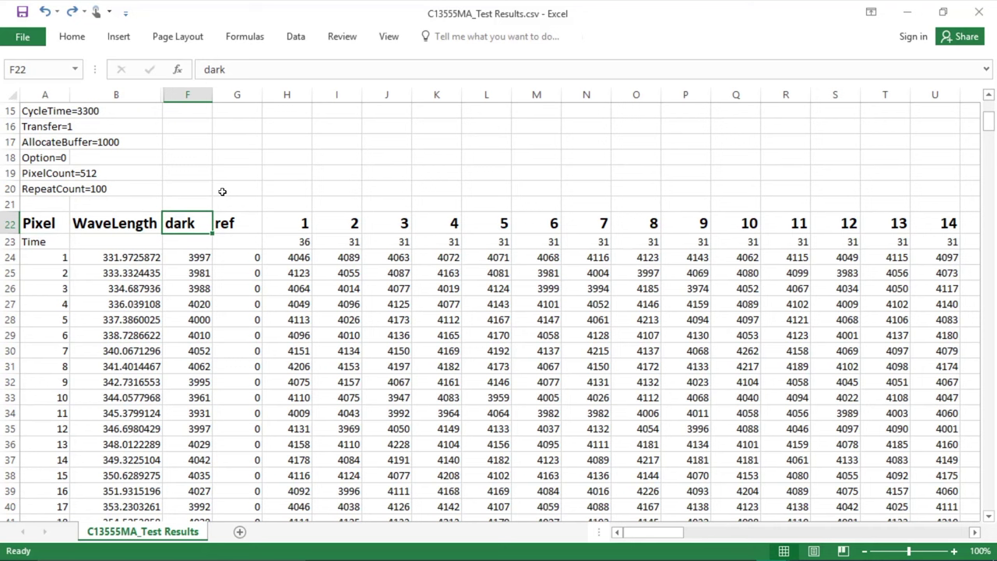
{"action": "key", "text": "Right"}
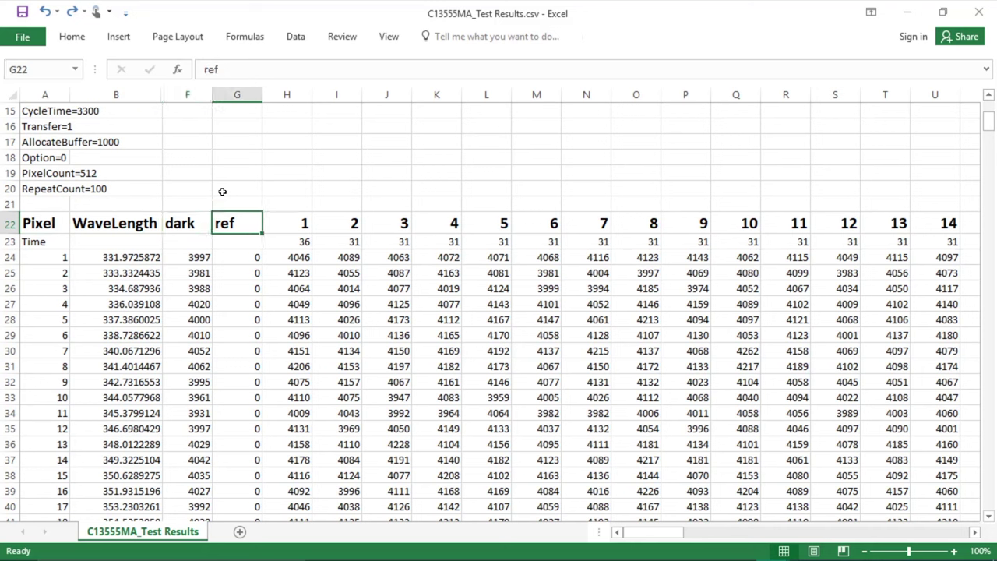
{"action": "key", "text": "Right"}
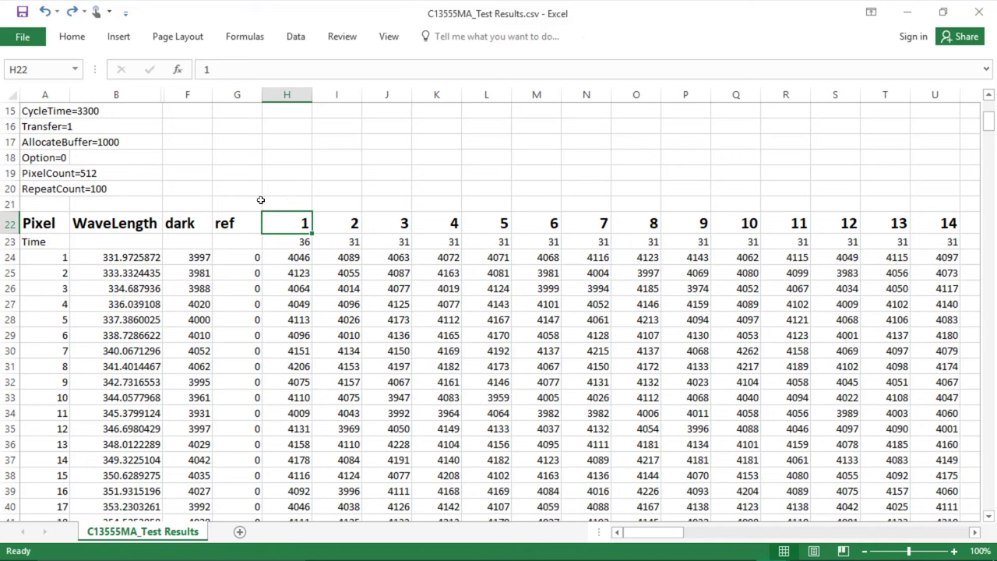
- Unhide columns C to E to reveal Total Signal, Total Noise and SNR
{"action": "left_click_drag", "start_coordinate": [187, 94], "coordinate": [157, 94]}
{"action": "right_click", "coordinate": [163, 95]}
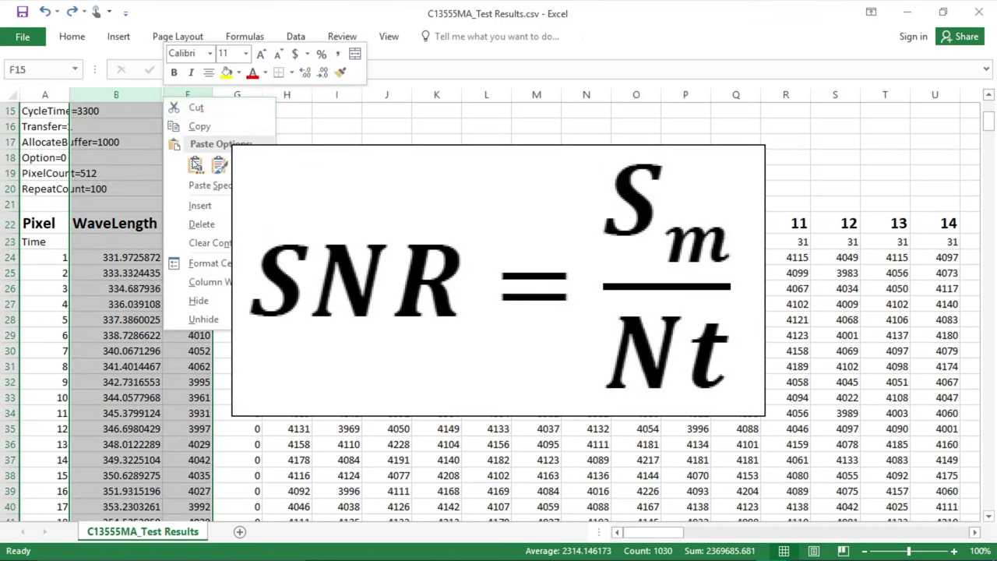
{"action": "left_click", "coordinate": [203, 319]}
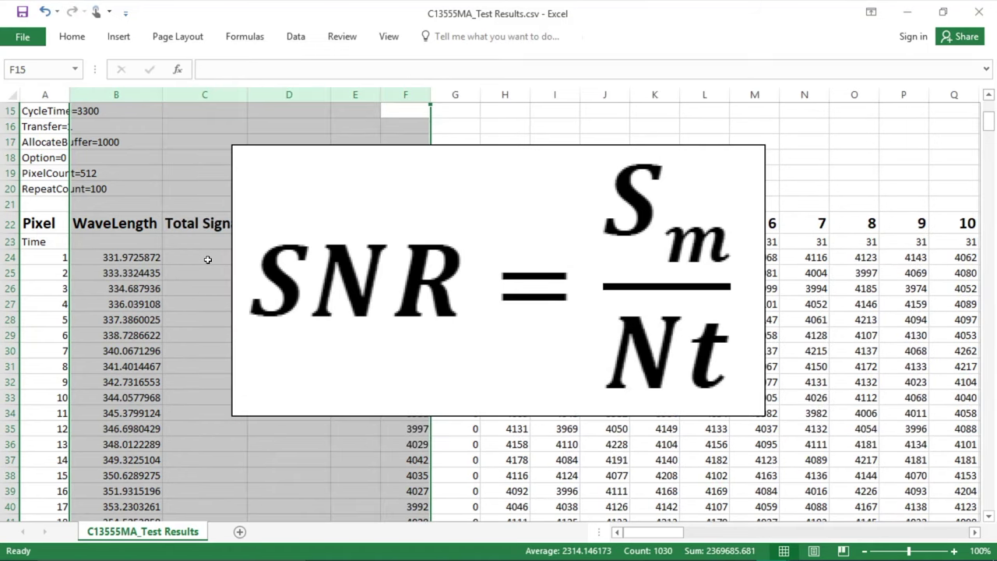
- Fill Total Signal down all pixel rows with =AVERAGE(H24:DC24)-F24
{"action": "left_click", "coordinate": [208, 259]}
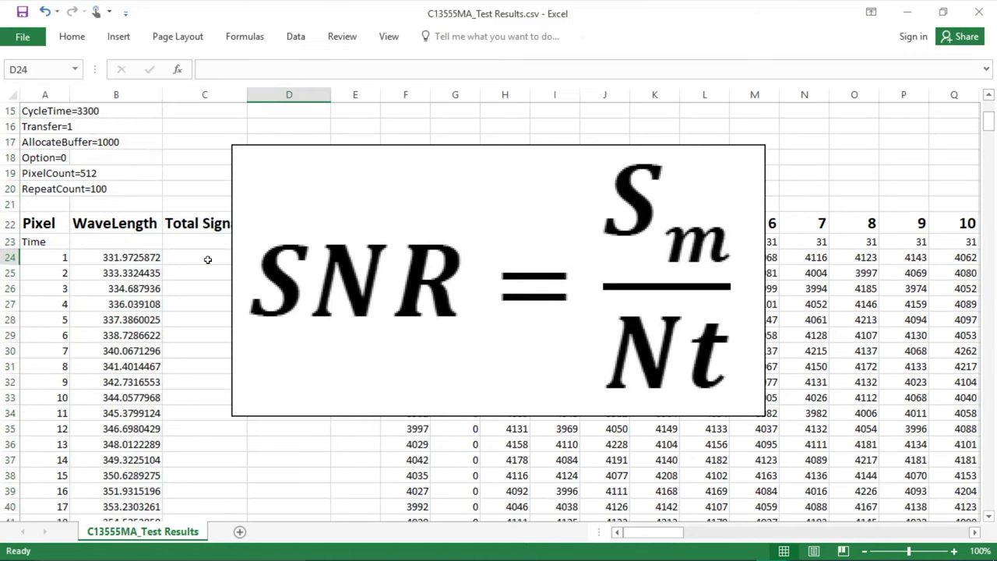
{"action": "key", "text": "Right"}
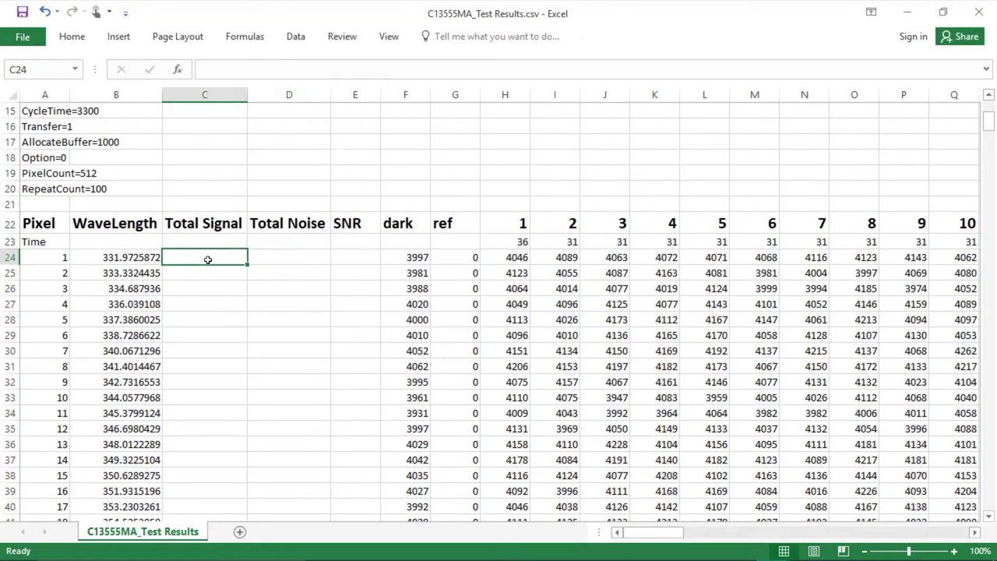
{"action": "type", "text": "=aver"}
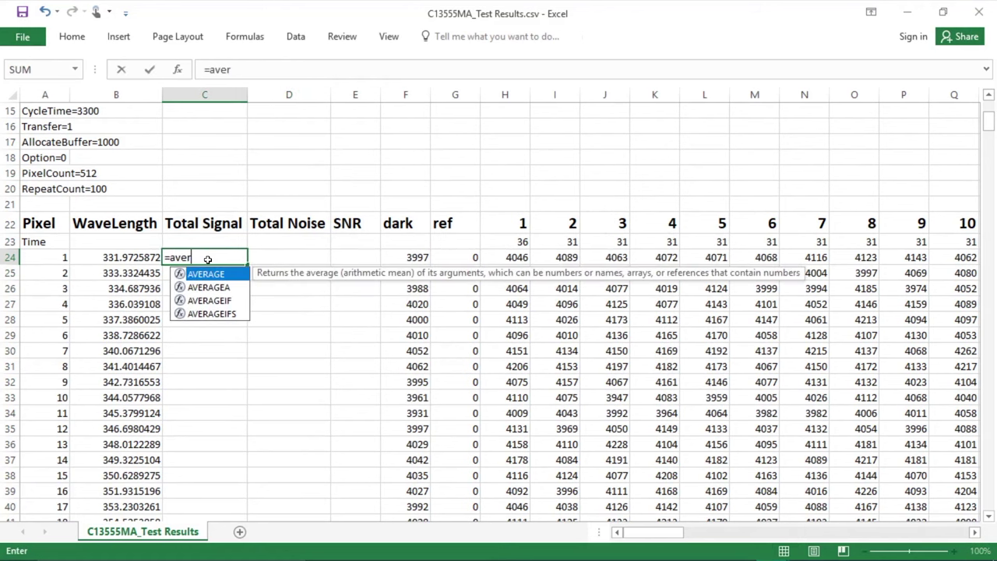
{"action": "type", "text": "age("}
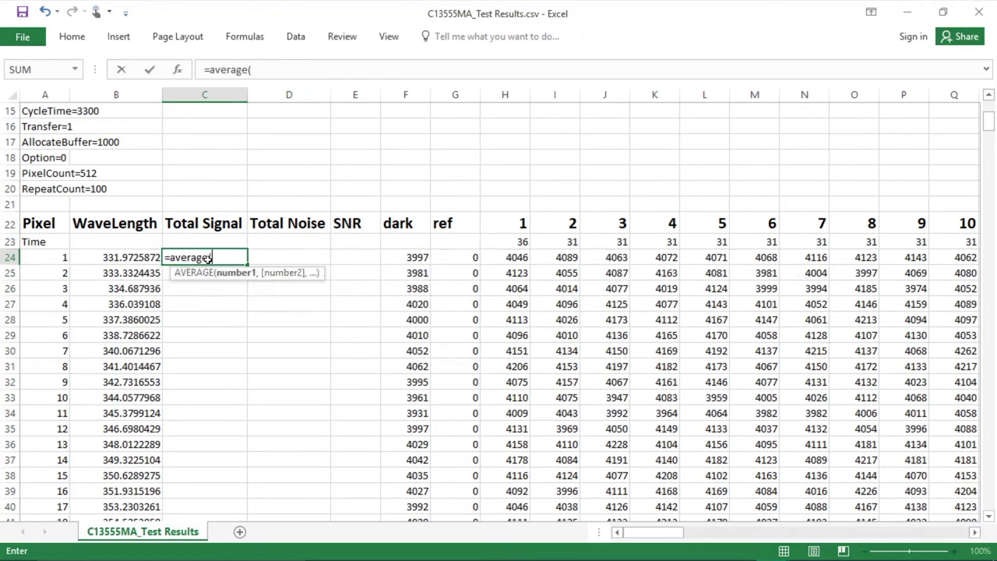
{"action": "left_click", "coordinate": [516, 255]}
{"action": "key", "text": "ctrl+shift+Right"}
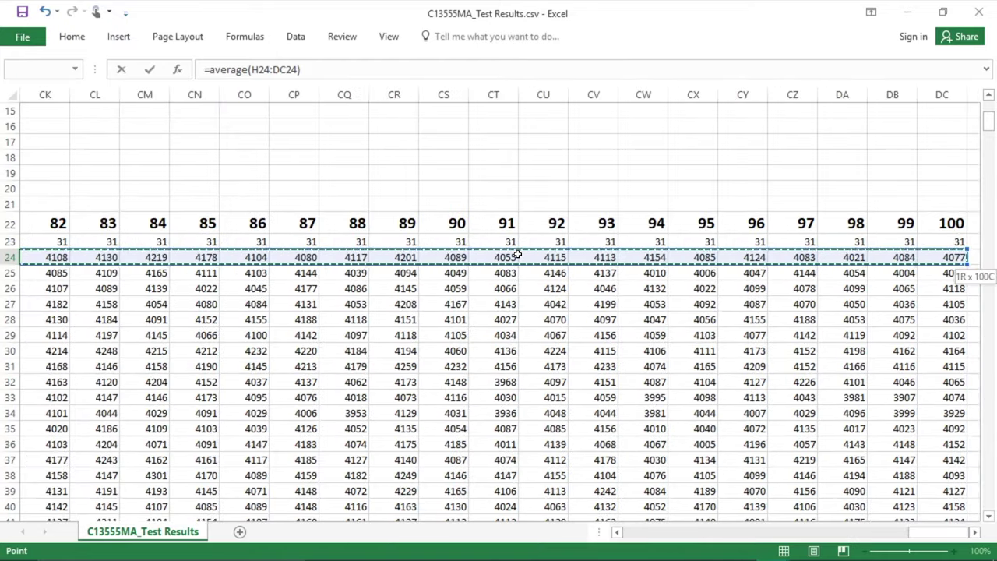
{"action": "left_click_drag", "start_coordinate": [921, 535], "coordinate": [579, 528]}
{"action": "left_click", "coordinate": [333, 72]}
{"action": "type", "text": ")"}
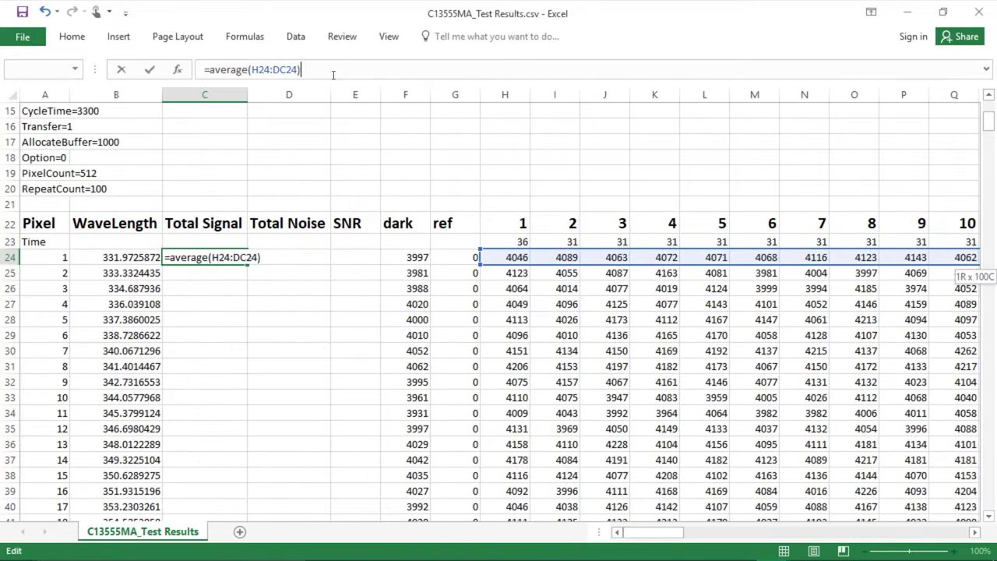
{"action": "type", "text": "-"}
{"action": "left_click", "coordinate": [399, 258]}
{"action": "key", "text": "Return"}
{"action": "left_click", "coordinate": [233, 256]}
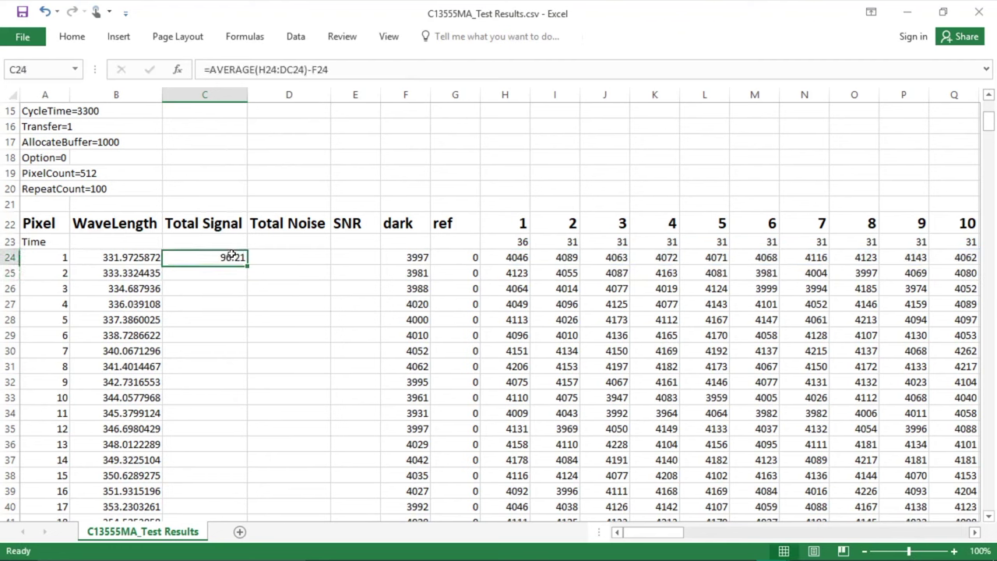
{"action": "double_click", "coordinate": [245, 263]}
- Fill Total Noise down all pixel rows with =STDEV.S(H24:DC24)
{"action": "left_click", "coordinate": [277, 257]}
{"action": "type", "text": "=std"}
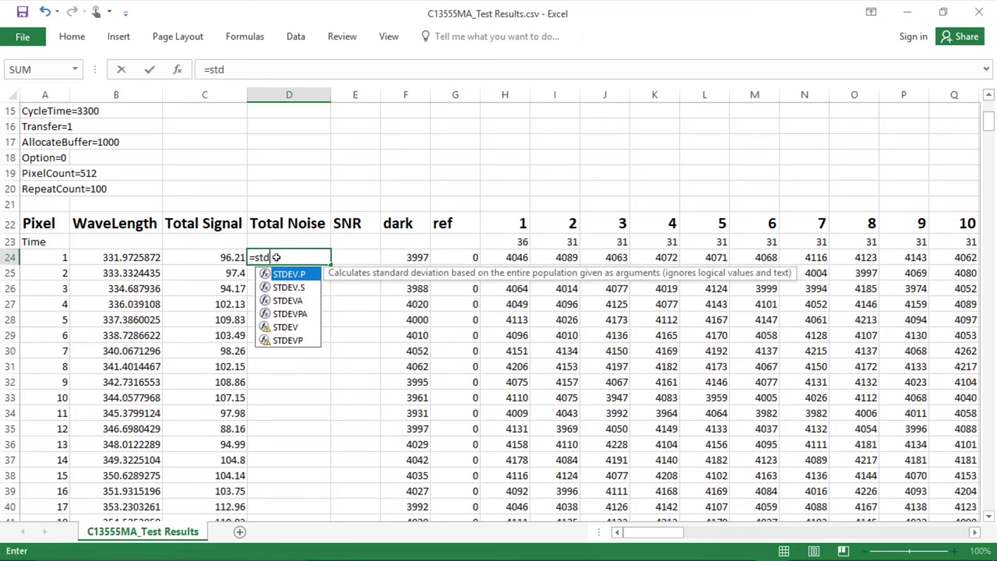
{"action": "type", "text": "ev.s("}
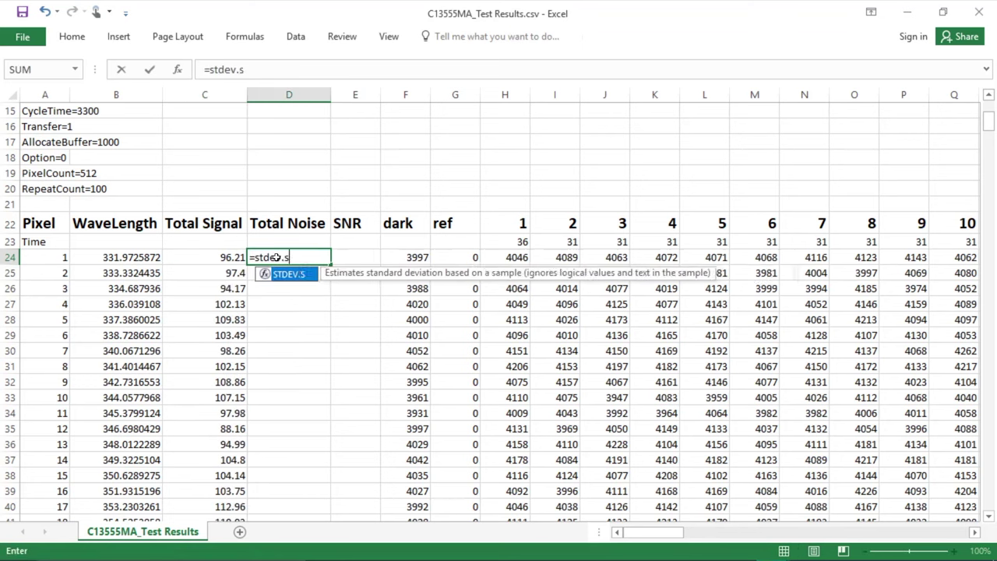
{"action": "left_click", "coordinate": [504, 259]}
{"action": "key", "text": "ctrl+shift+Right"}
{"action": "key", "text": "Return"}
{"action": "left_click", "coordinate": [75, 258]}
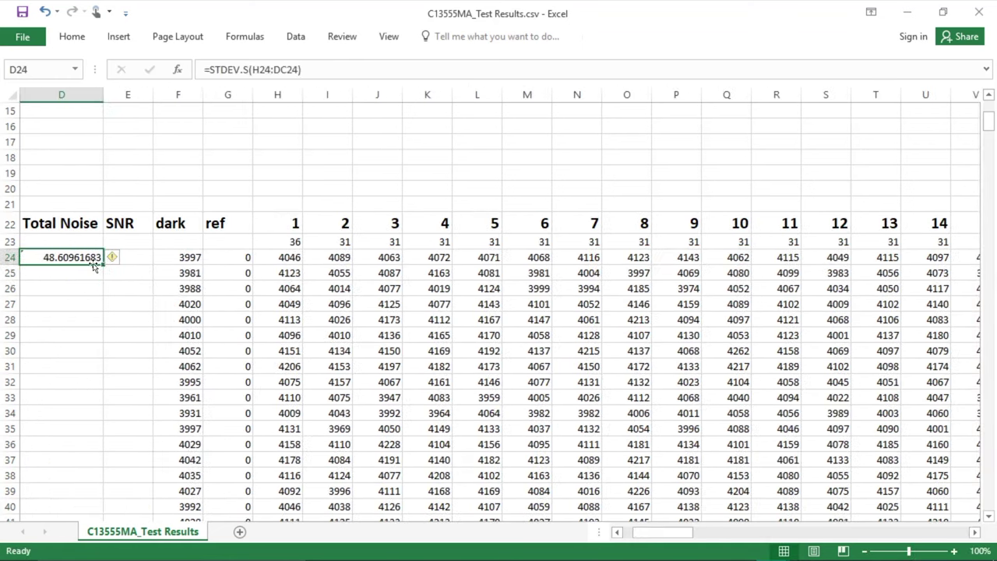
{"action": "double_click", "coordinate": [101, 266]}
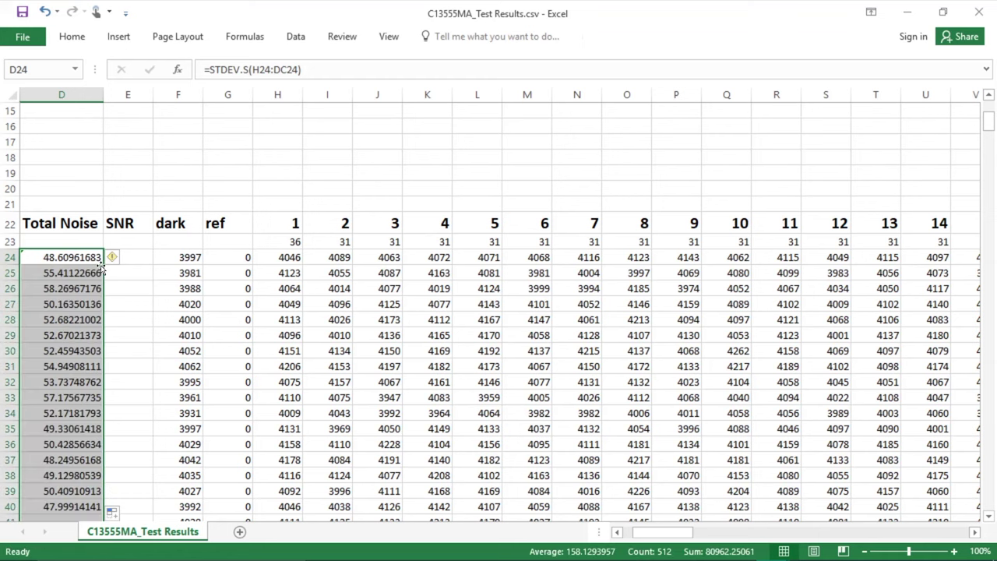
- Fill the SNR column down all pixel rows with =C24/D24
{"action": "left_click", "coordinate": [138, 257]}
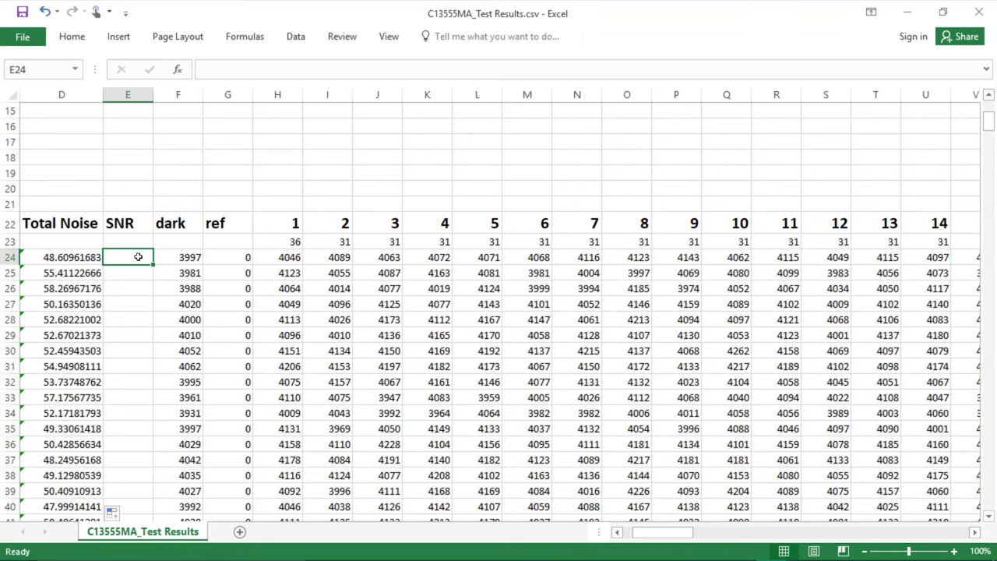
{"action": "type", "text": "="}
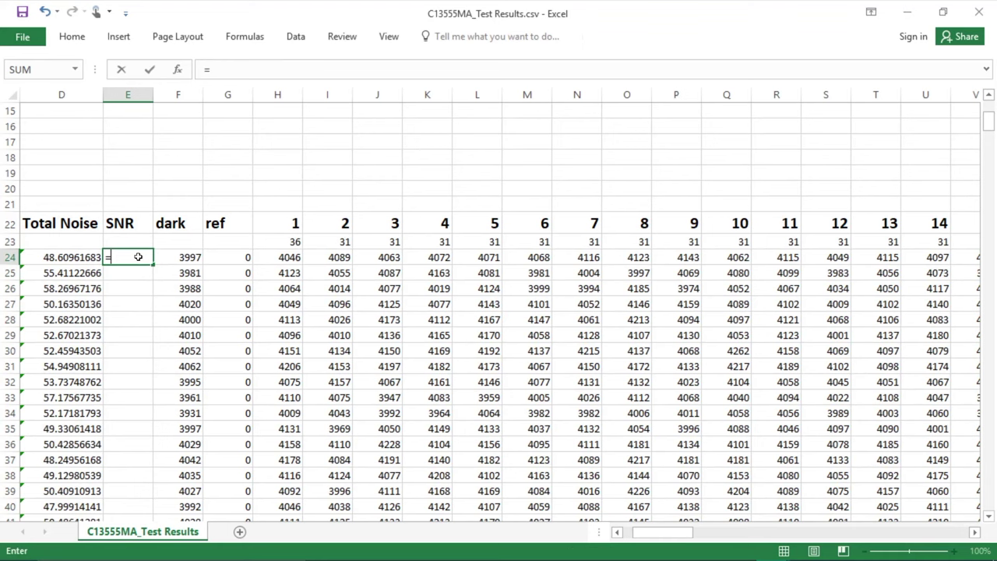
{"action": "key", "text": "Left"}
{"action": "key", "text": "Left"}
{"action": "type", "text": "/"}
{"action": "key", "text": "Left"}
{"action": "key", "text": "ctrl+Return"}
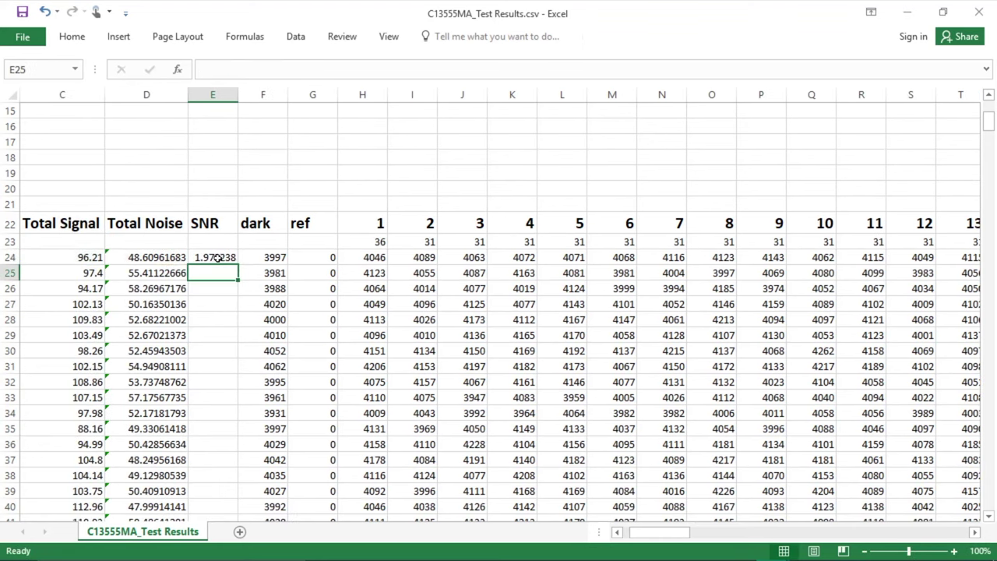
{"action": "double_click", "coordinate": [238, 265]}
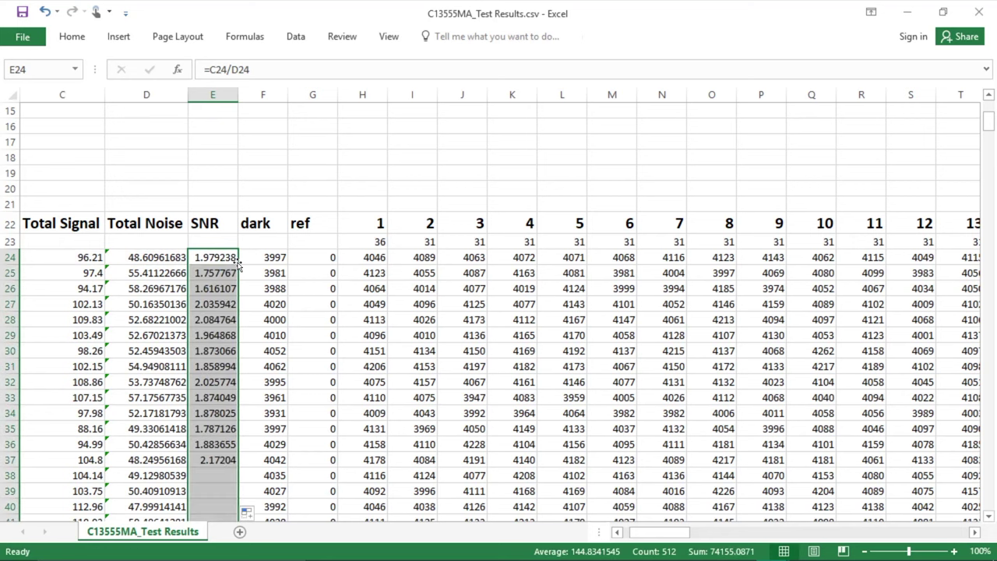
{"action": "left_click", "coordinate": [258, 187]}
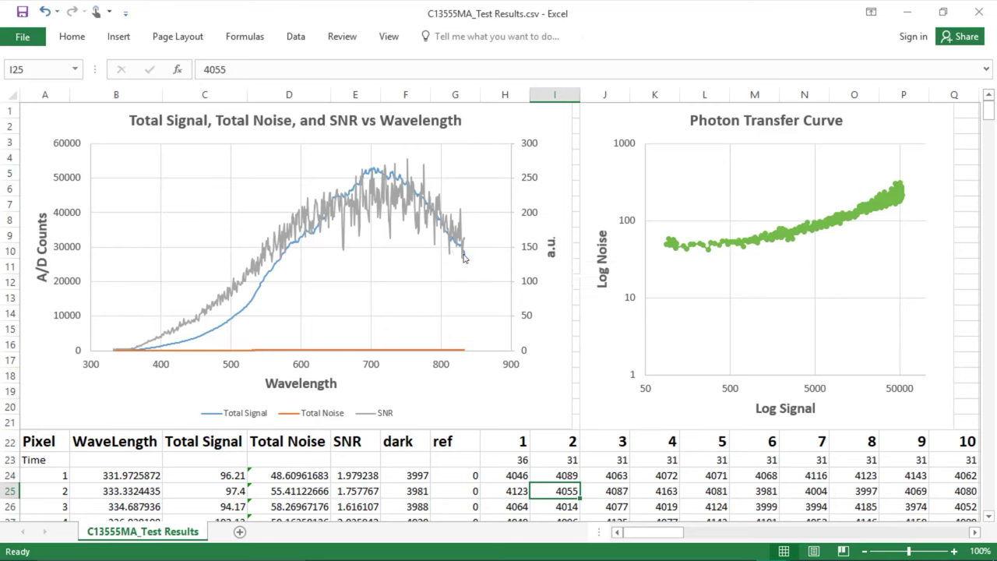
- Add the Total Signal/Noise/SNR line chart (SNR secondary axis) and log-log noise-vs-signal Photon Transfer Curve
{"action": "mouse_move", "coordinate": [464, 258]}
{"action": "mouse_move", "coordinate": [408, 164]}
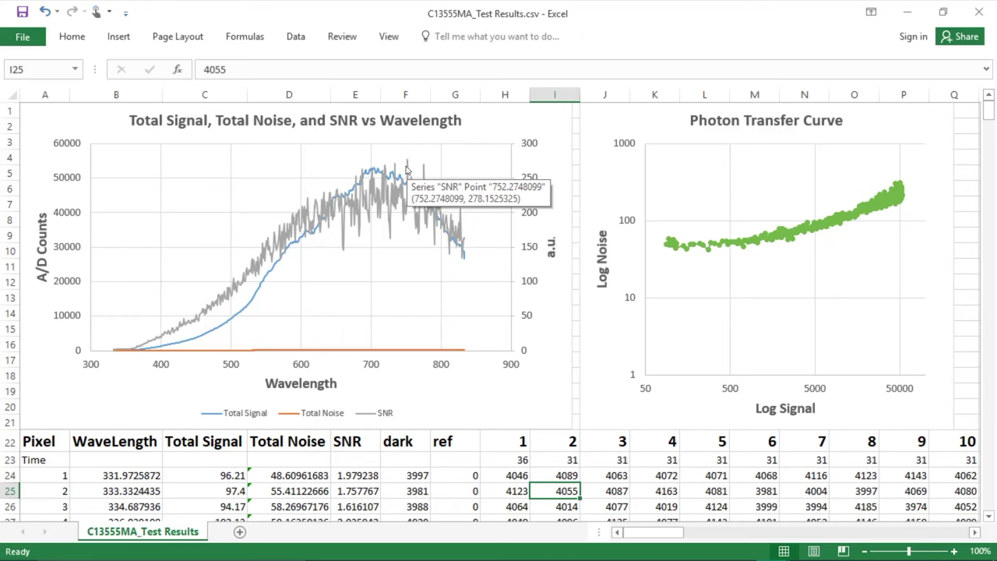
{"action": "mouse_move", "coordinate": [406, 357]}
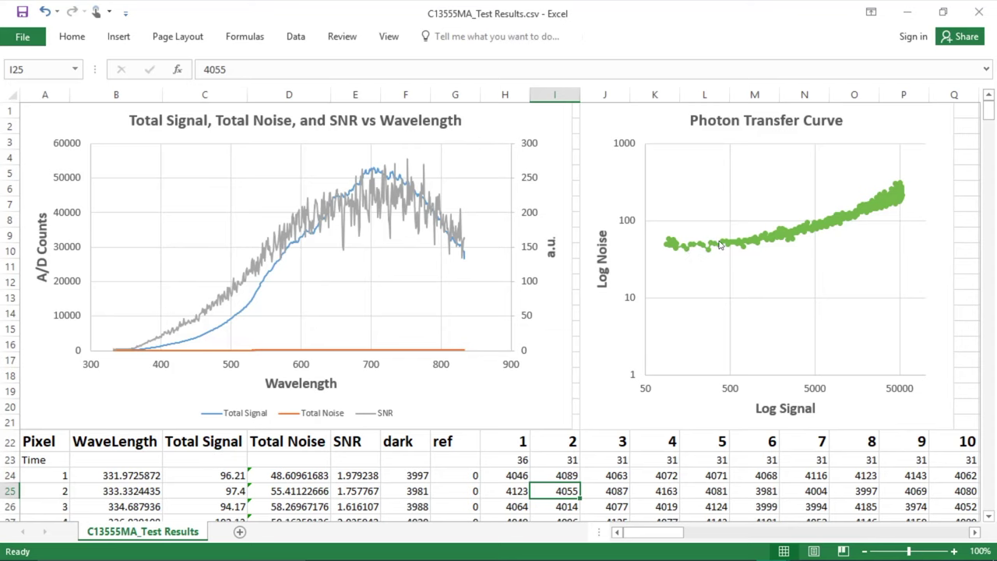
{"action": "mouse_move", "coordinate": [727, 246]}
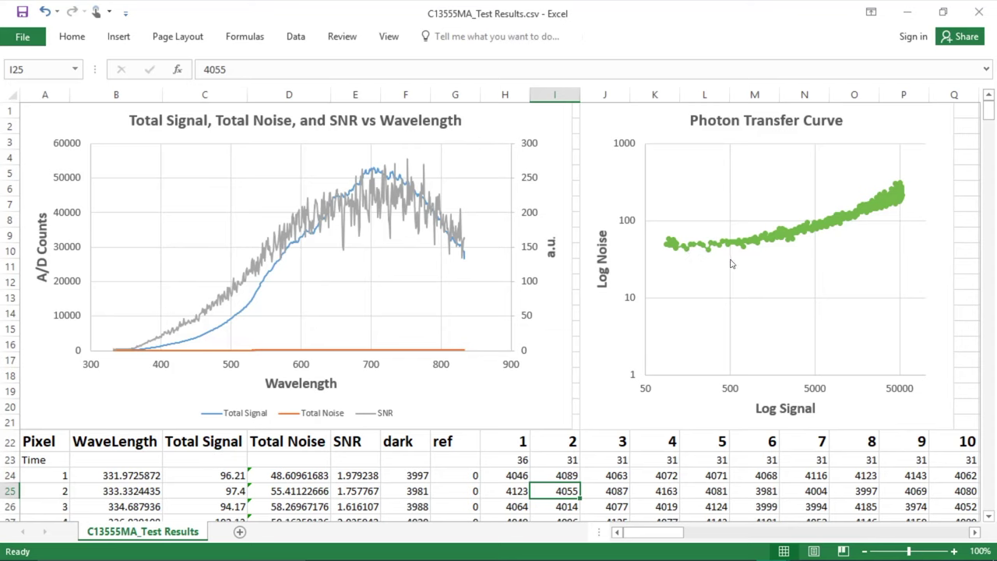